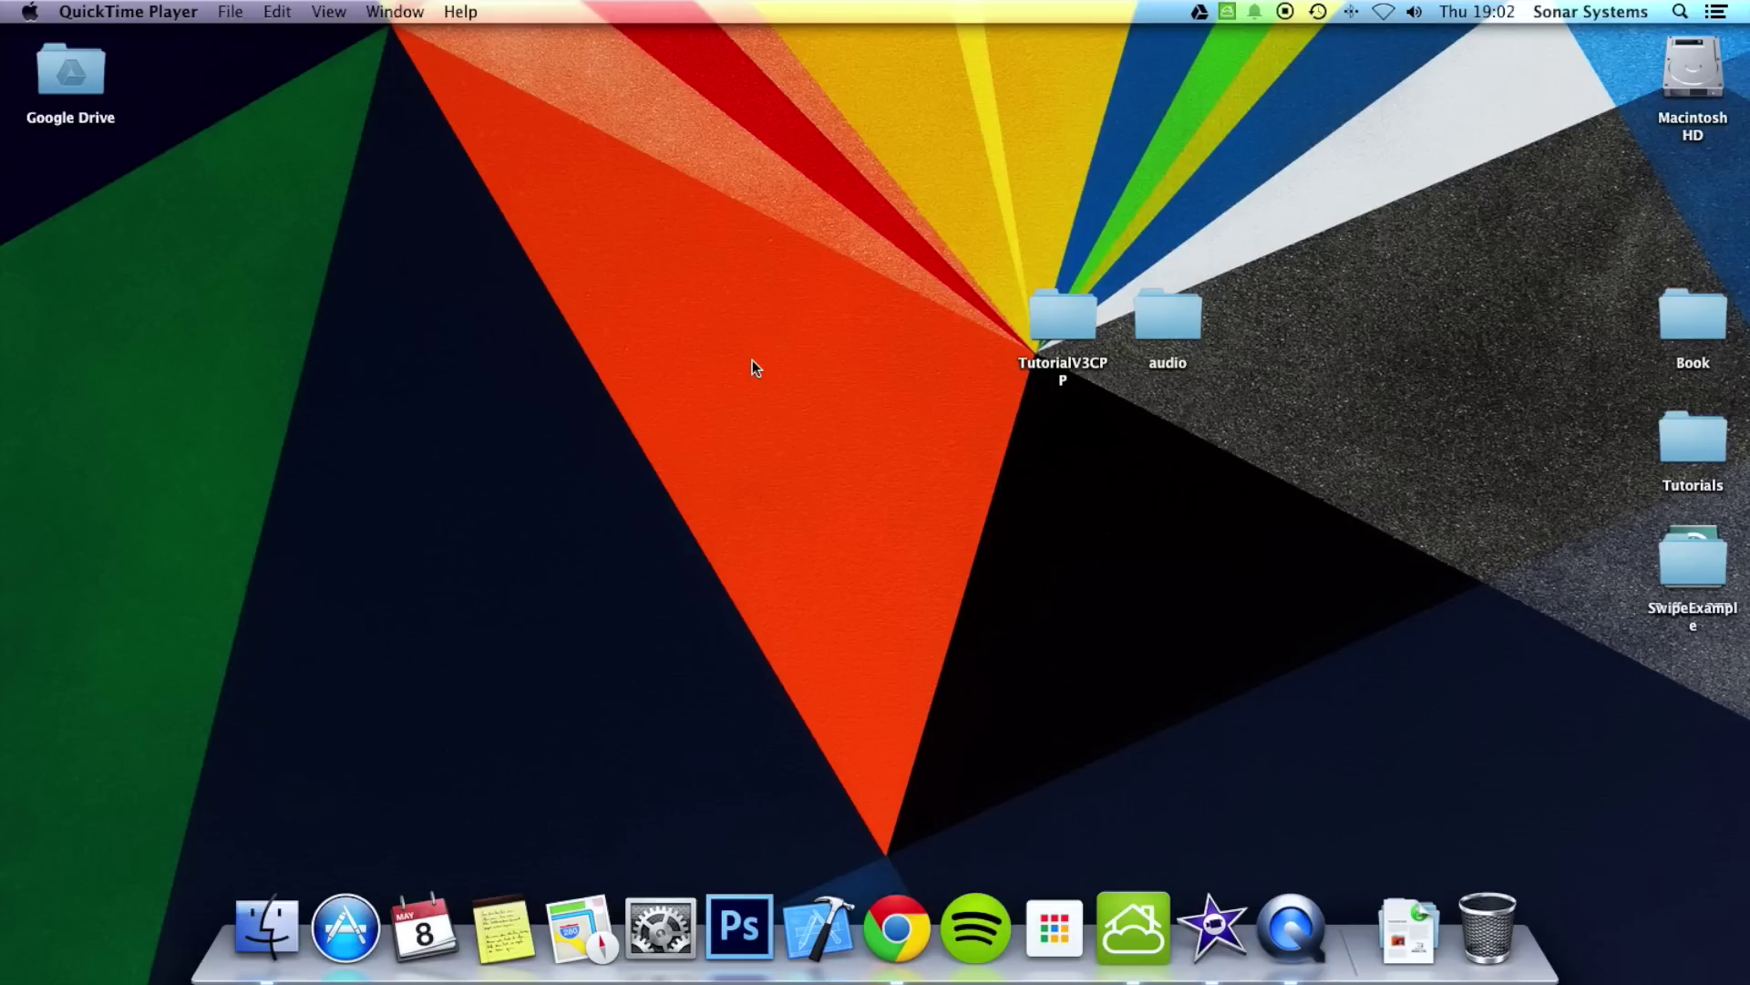
# Step: Open TutorialV3CPP.xcodeproj from the TutorialV3CPP/proj.ios_mac folder in Finder
pyautogui.doubleClick(1064, 322)
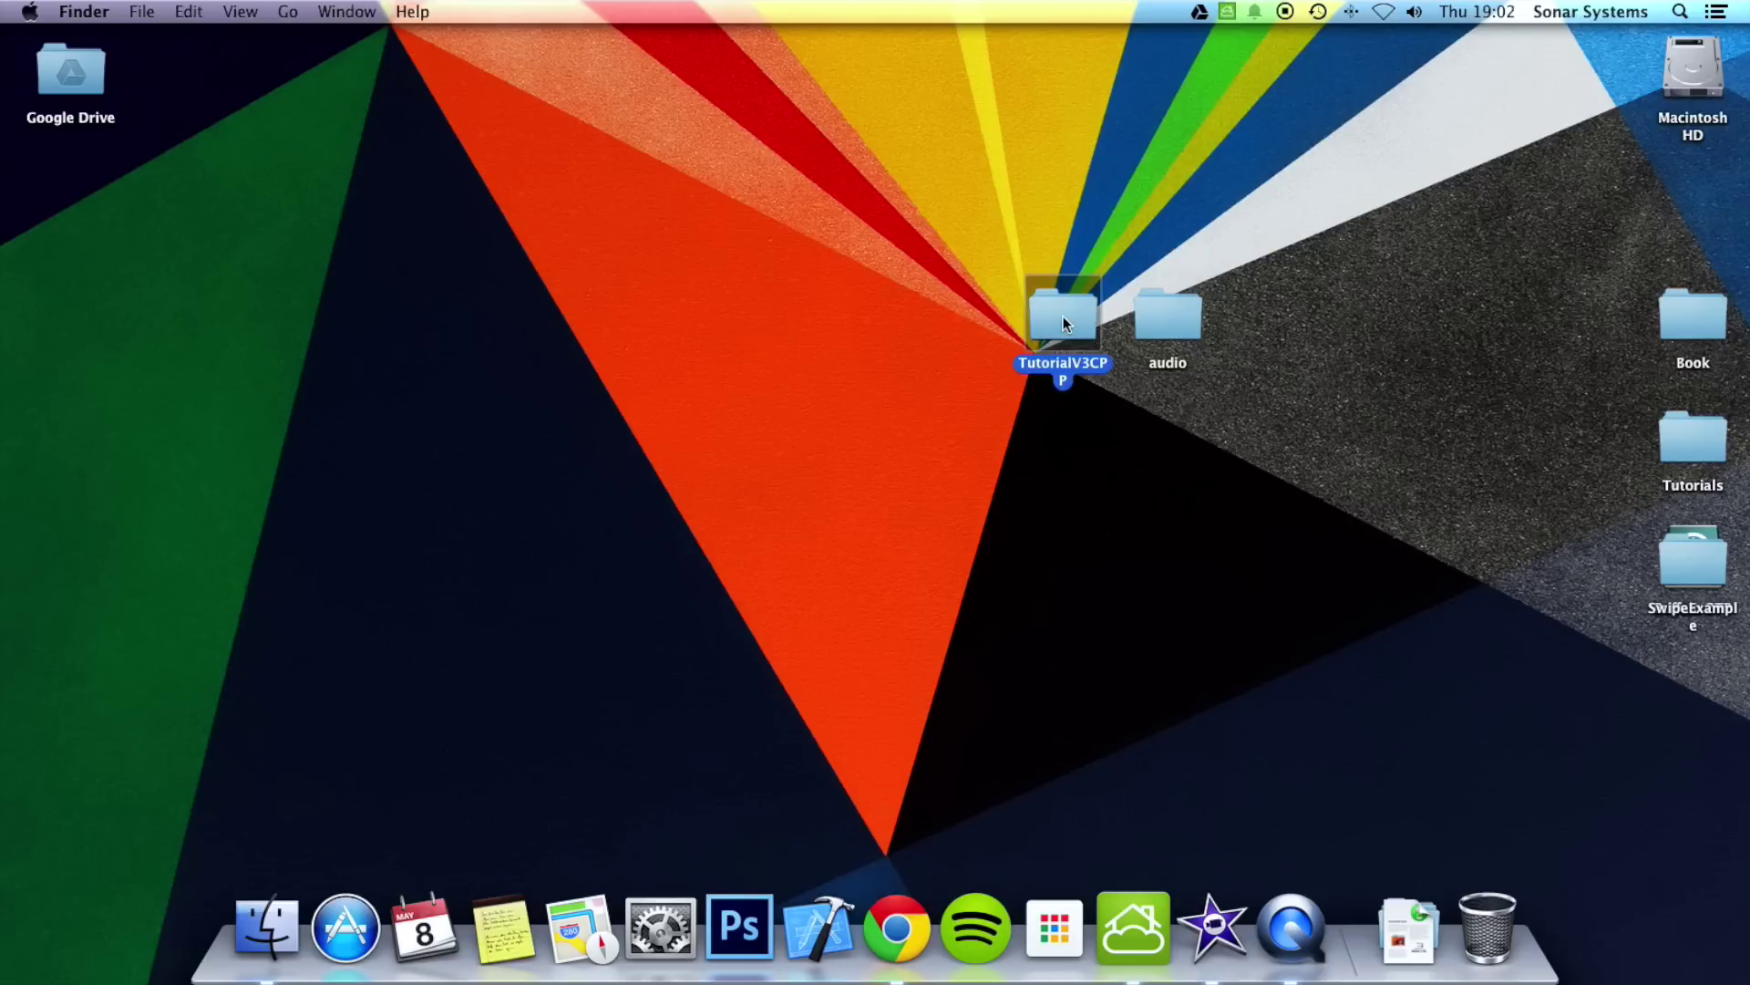
pyautogui.click(665, 174)
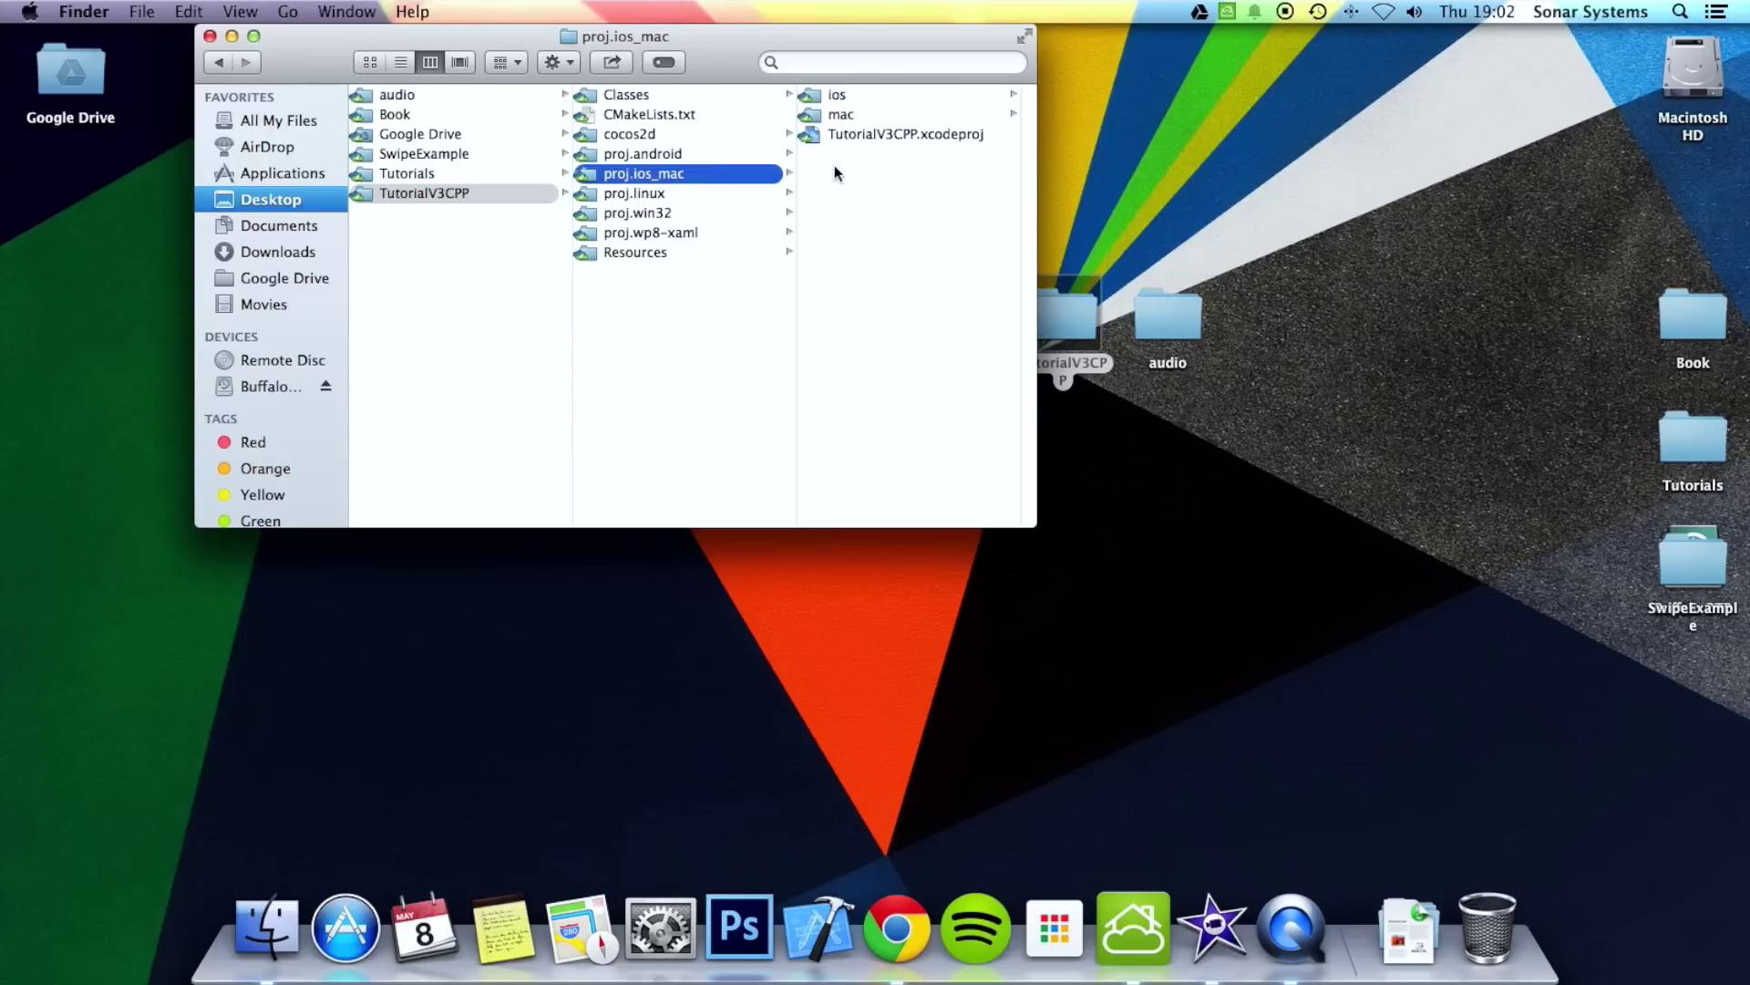
pyautogui.doubleClick(829, 136)
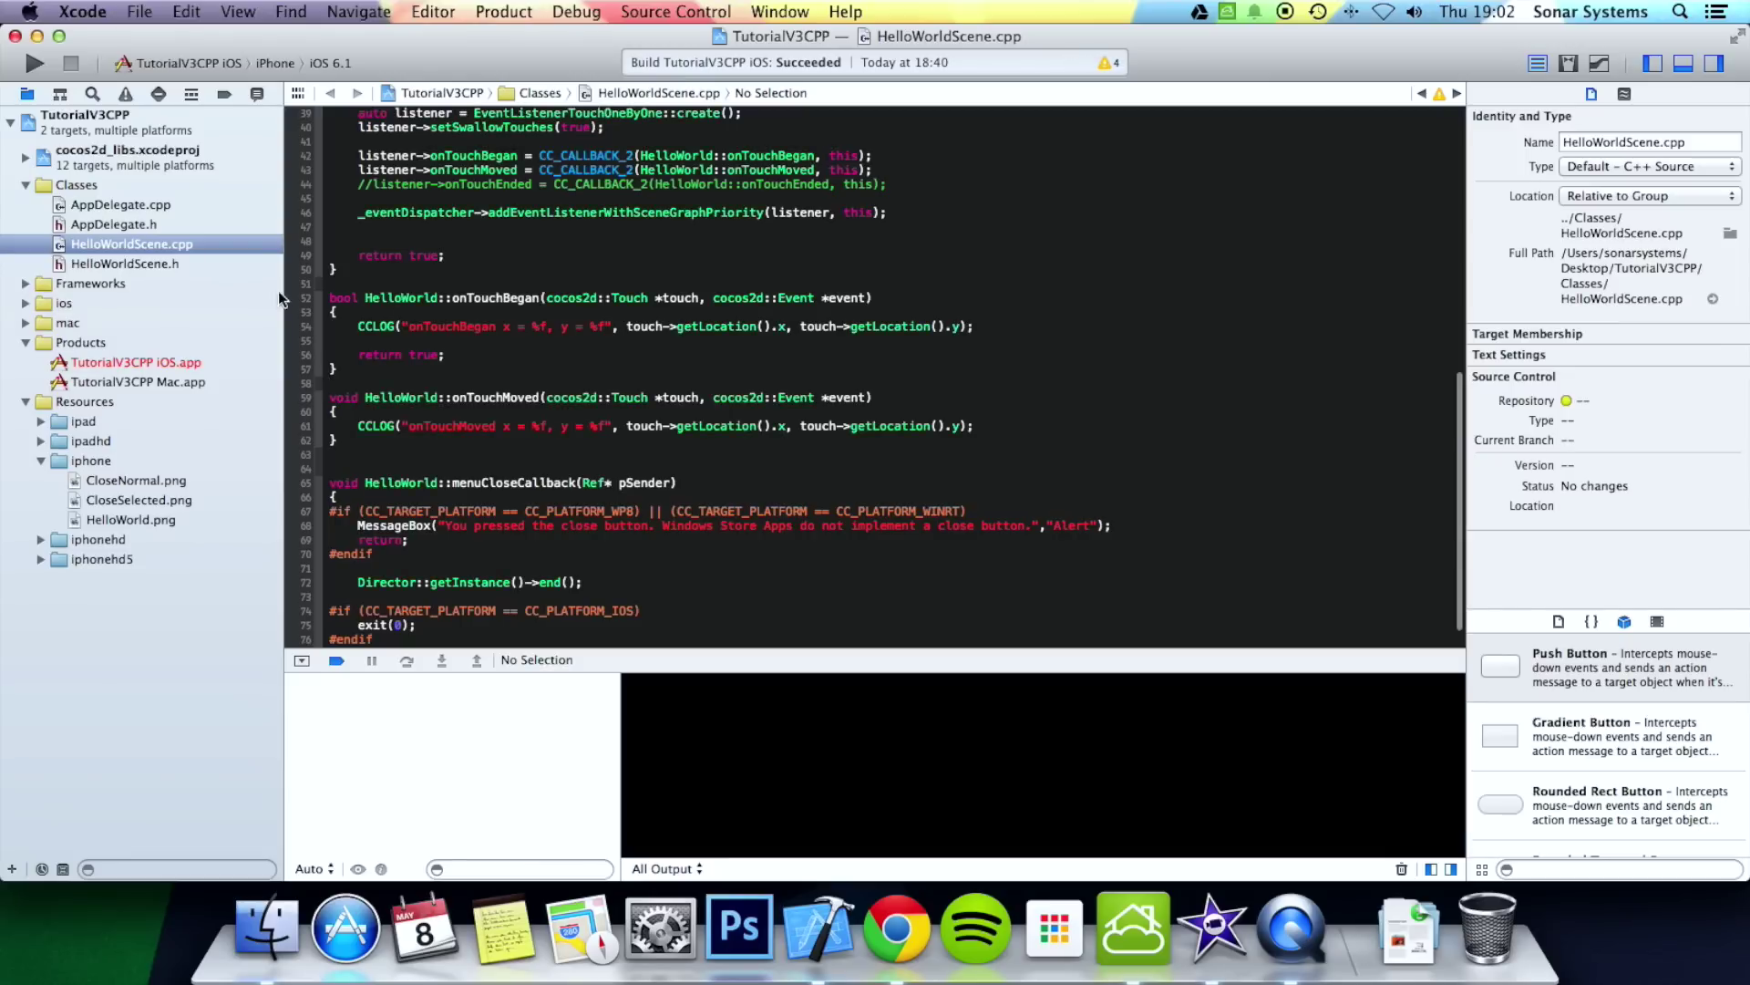
# Step: Remove the // from the onTouchEnded declaration on line 25 of HelloWorldScene.h
pyautogui.click(137, 264)
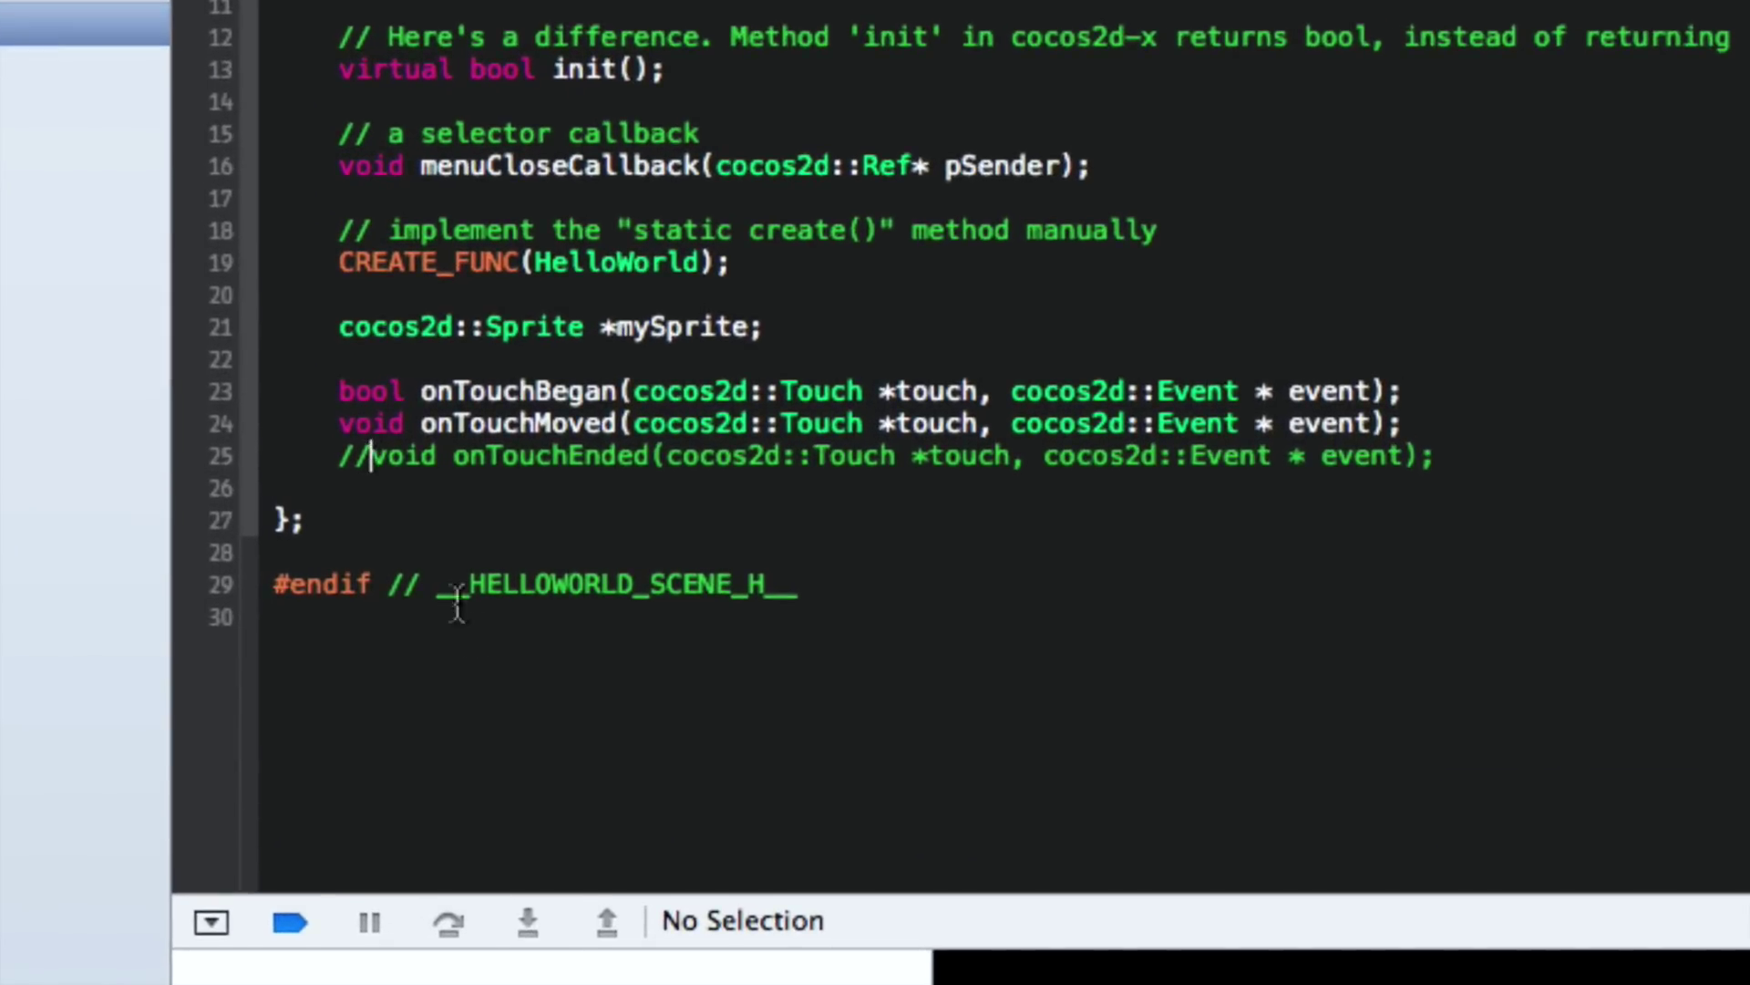
pyautogui.press('BackSpace')
pyautogui.press('BackSpace')
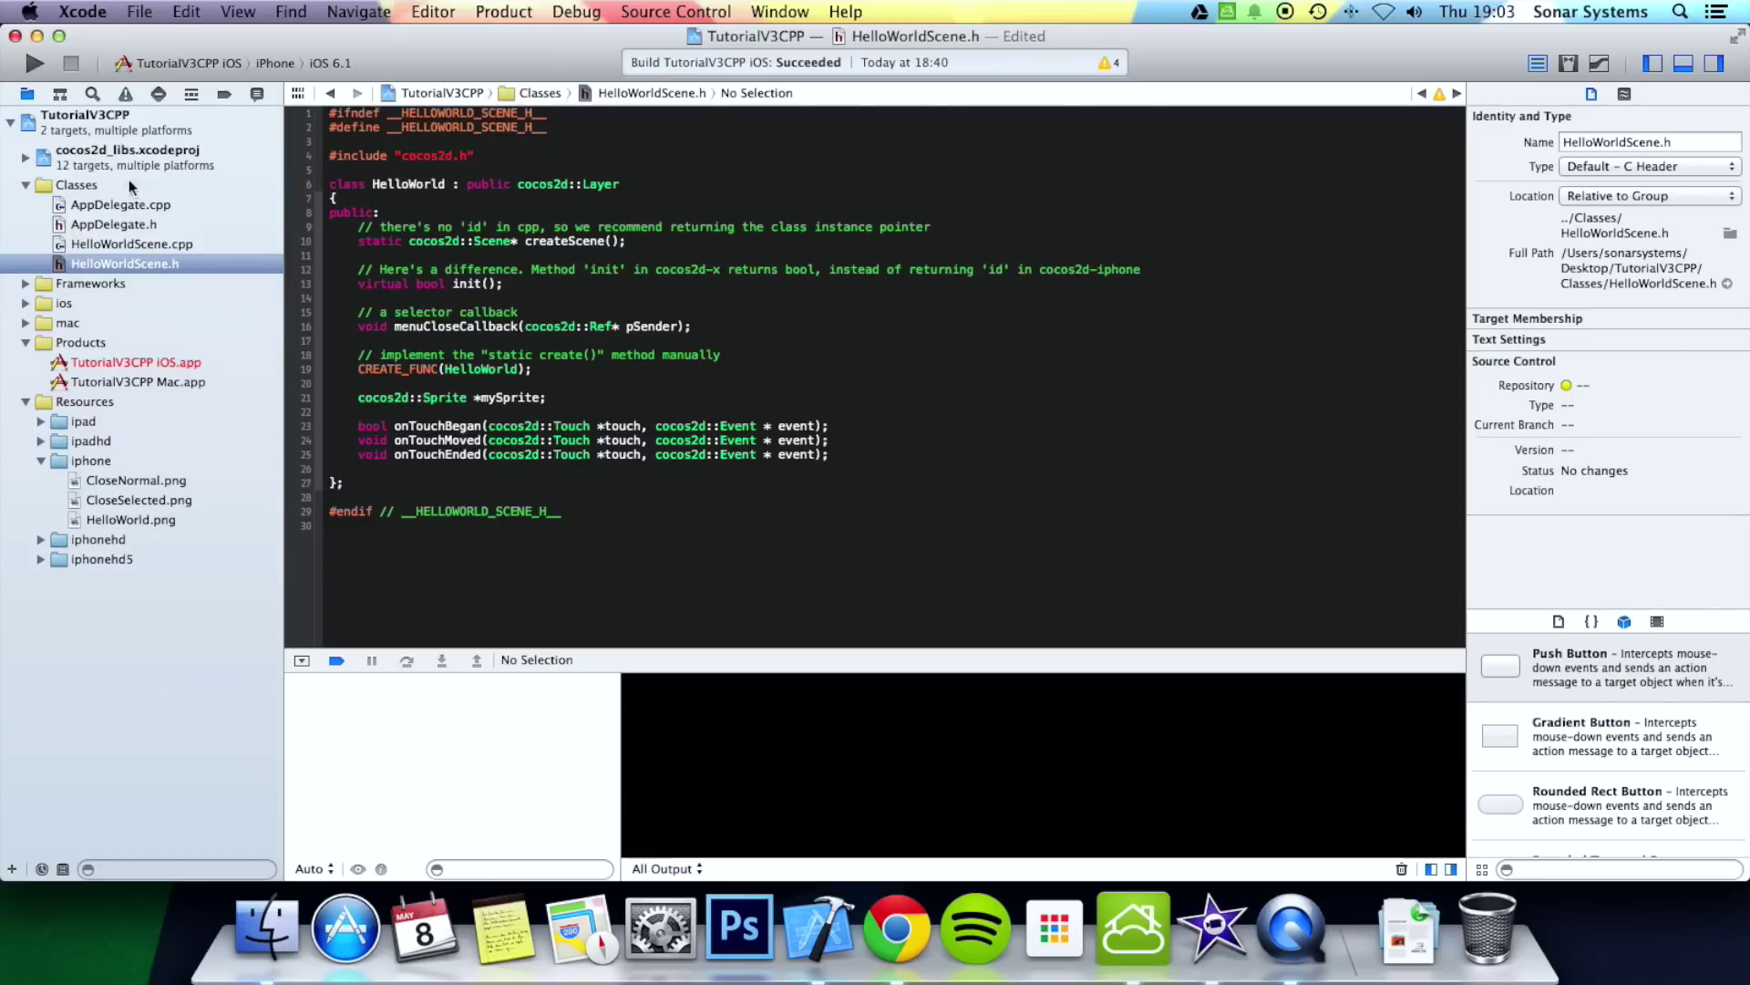
# Step: Uncomment the onTouchEnded listener line 44 in HelloWorldScene.cpp and add space below onTouchMoved
pyautogui.click(161, 243)
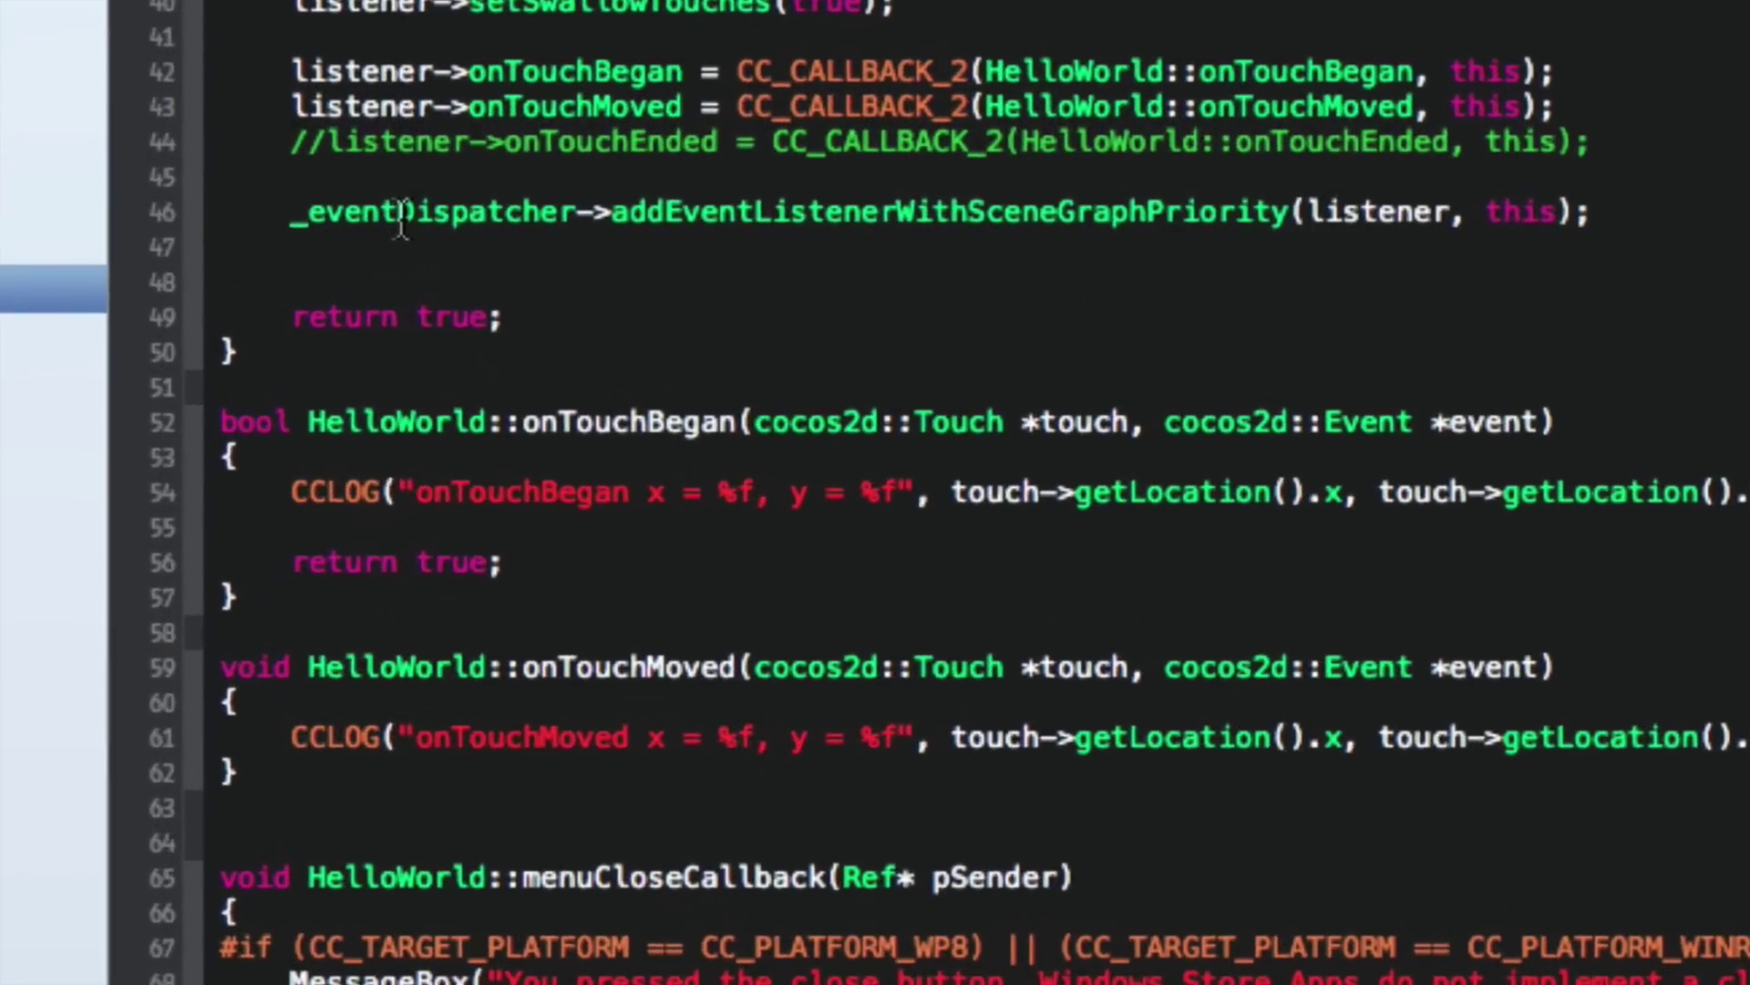
pyautogui.click(322, 141)
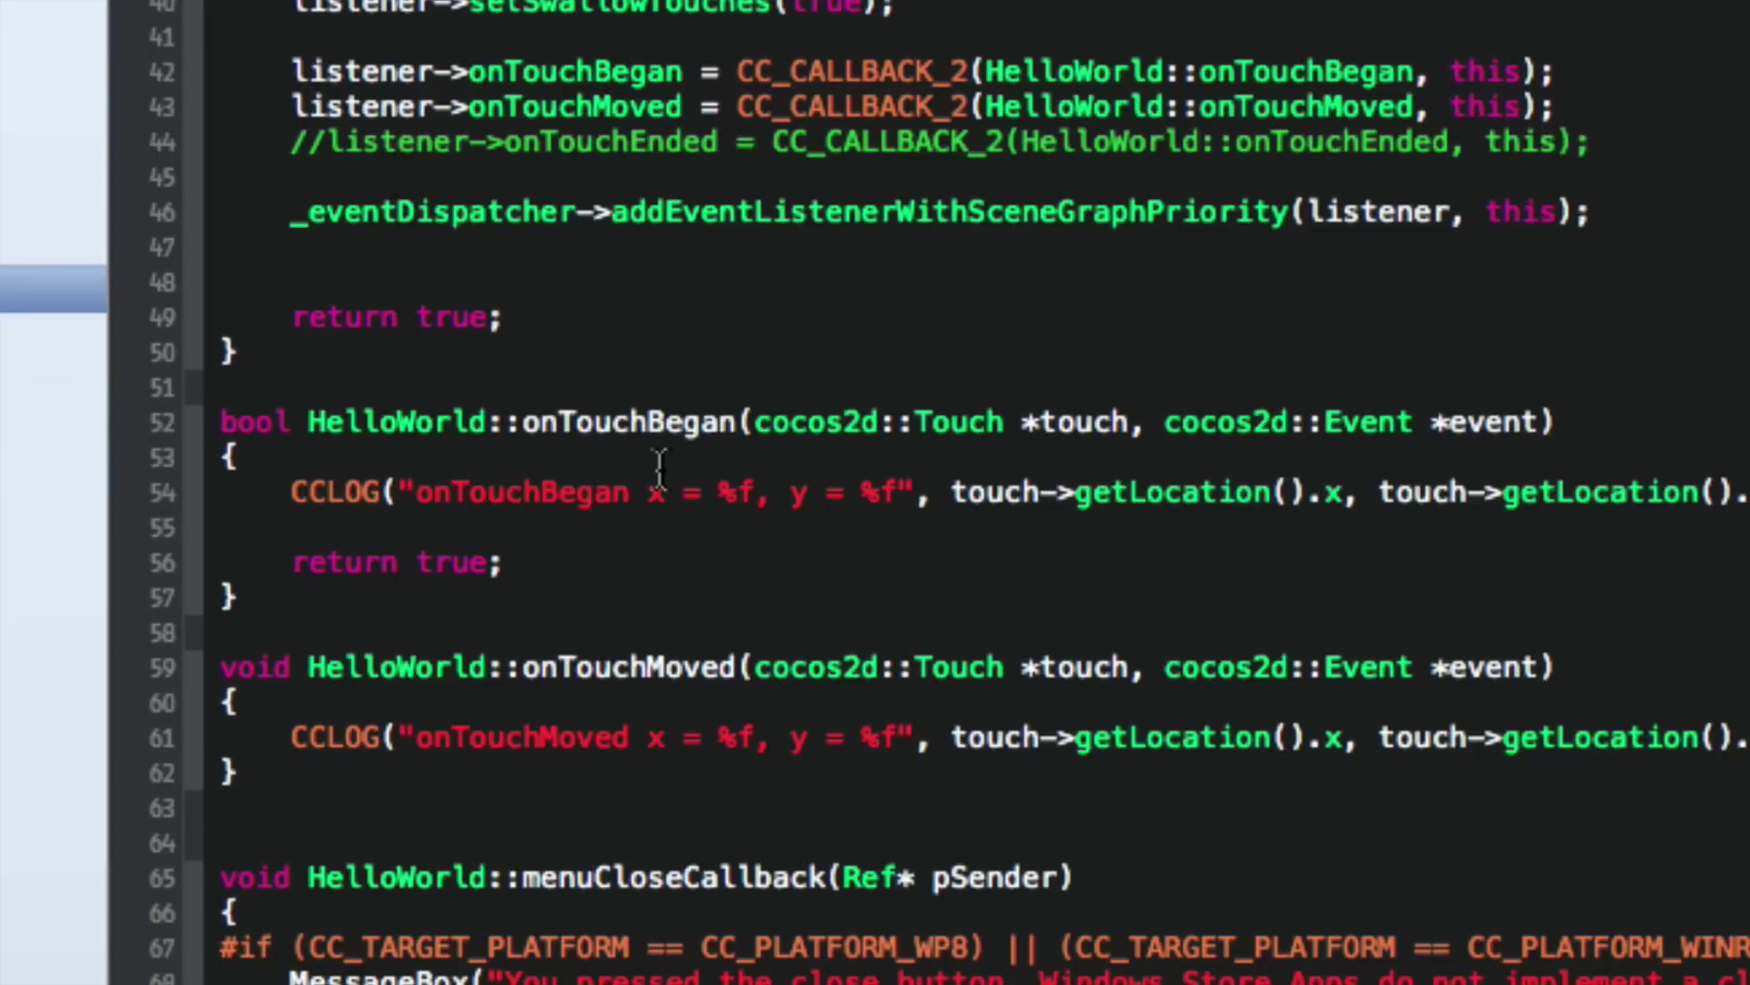
pyautogui.press('BackSpace')
pyautogui.press('BackSpace')
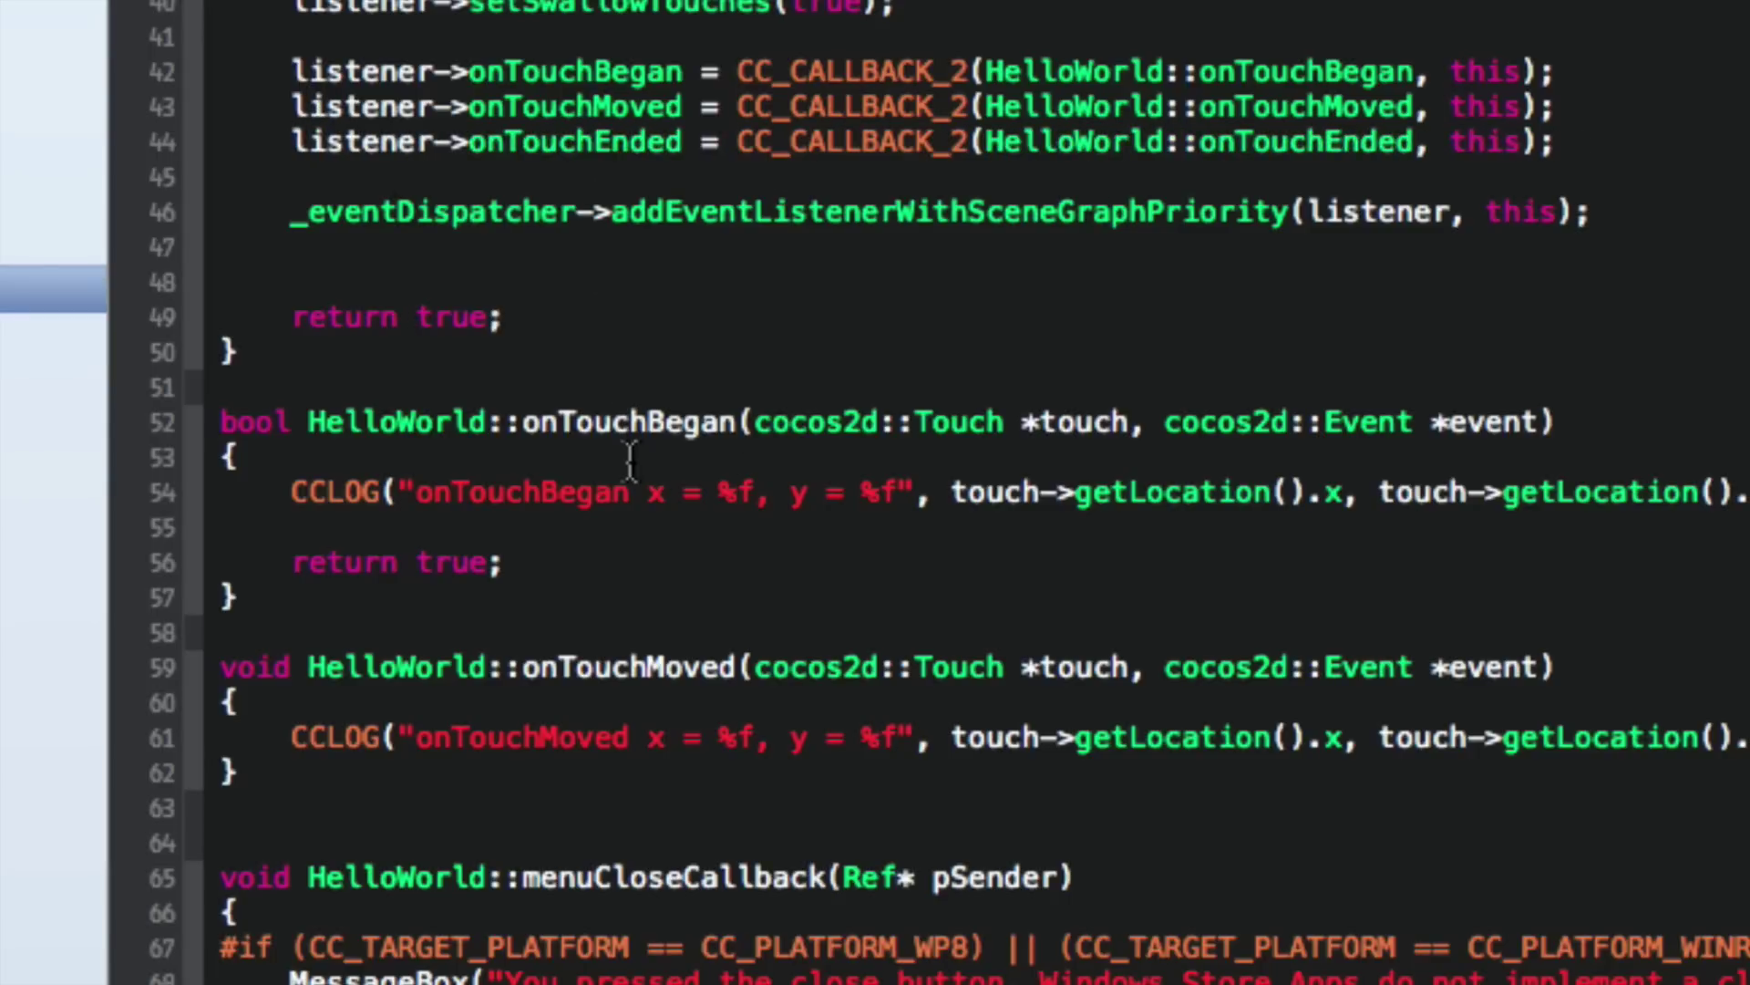
pyautogui.scroll(-2, 627, 451)
pyautogui.scroll(1, 630, 461)
pyautogui.click(342, 703)
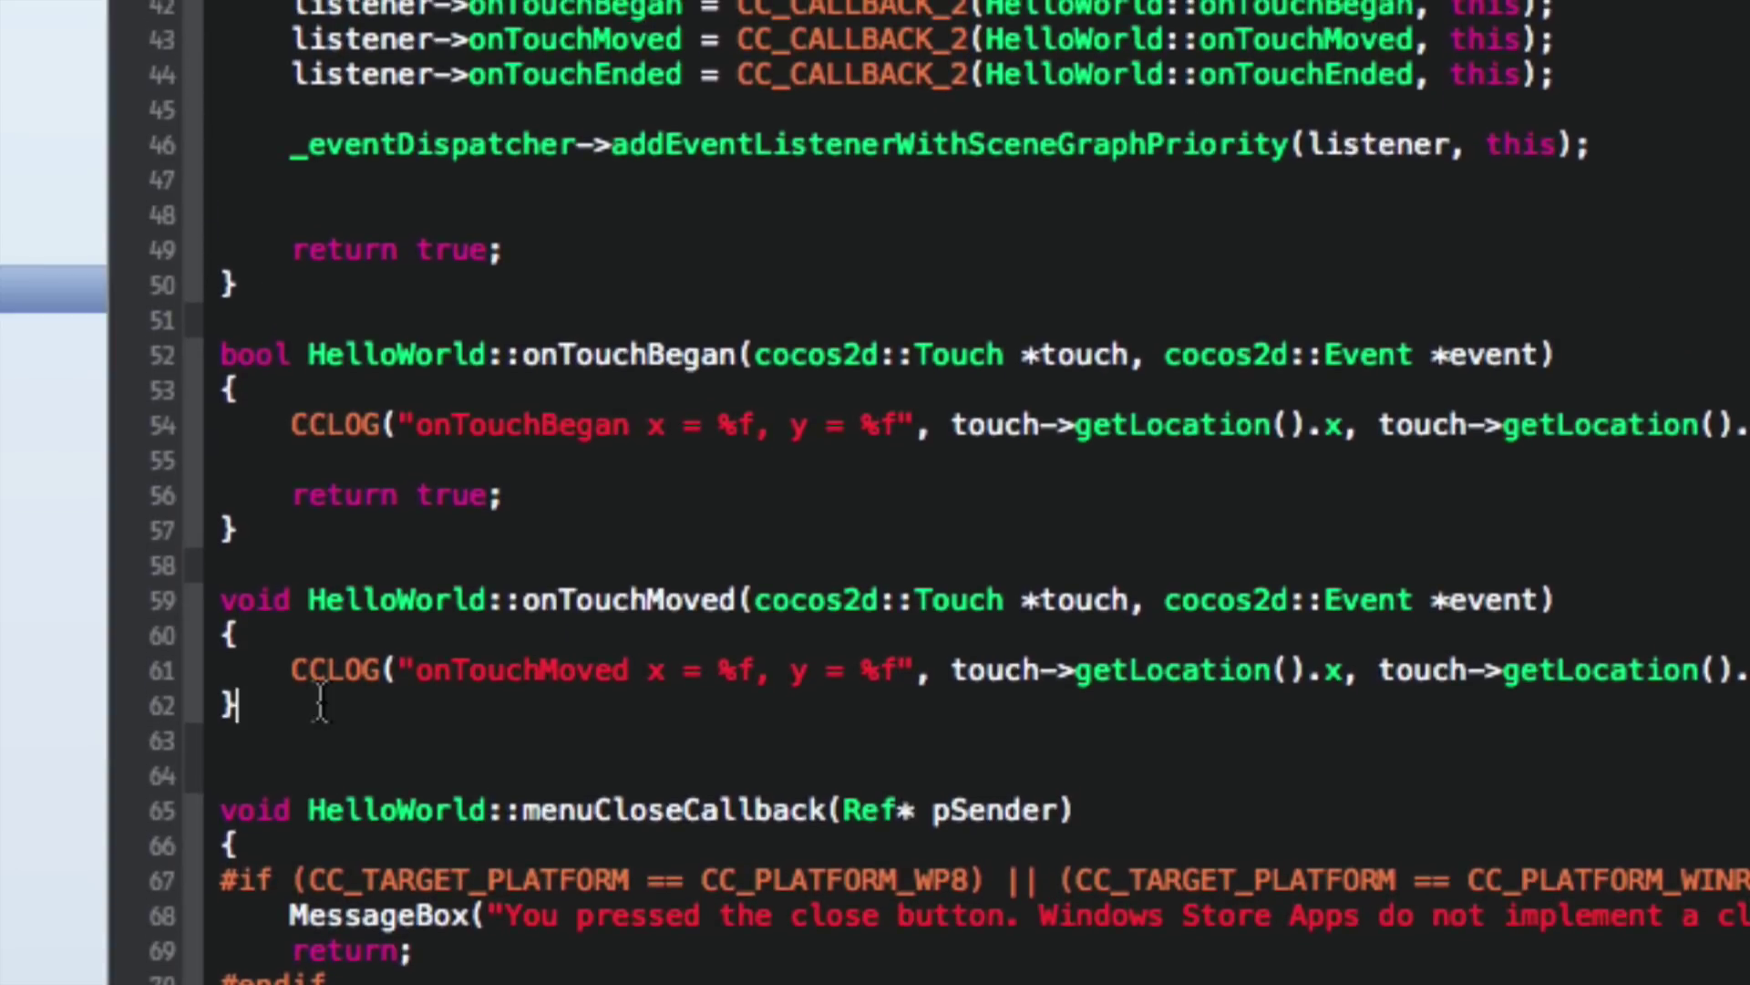
pyautogui.press('Return')
pyautogui.press('Return')
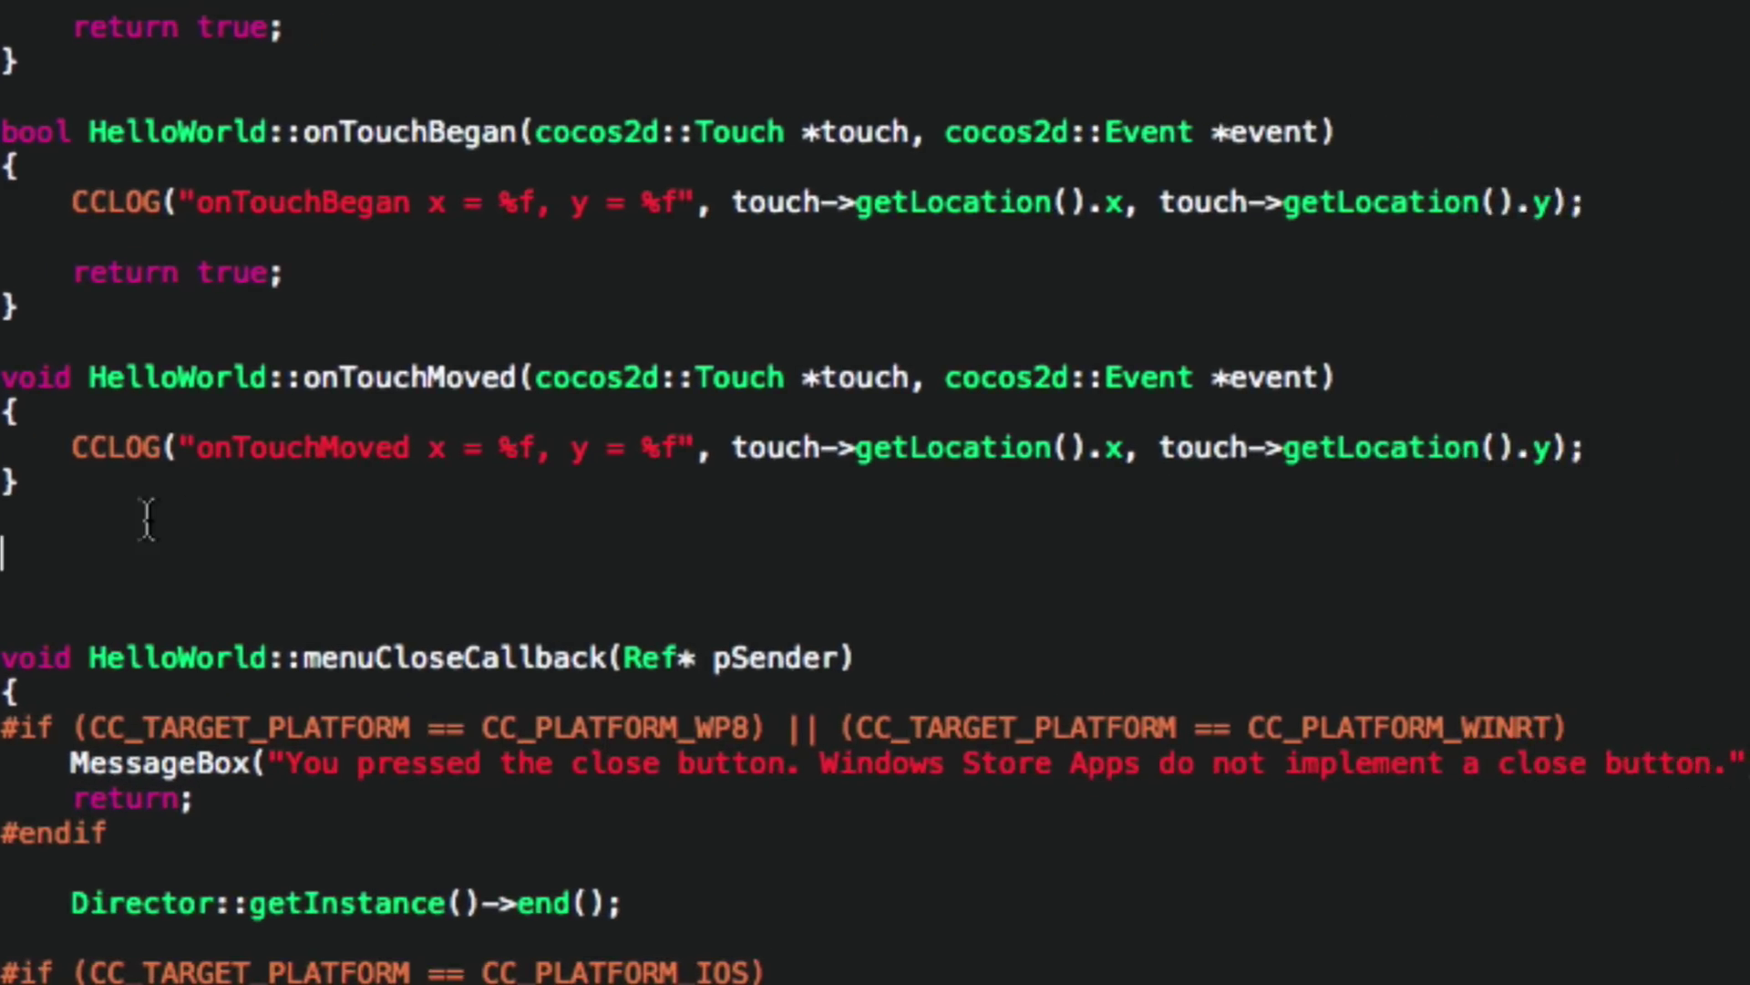
pyautogui.write('vo')
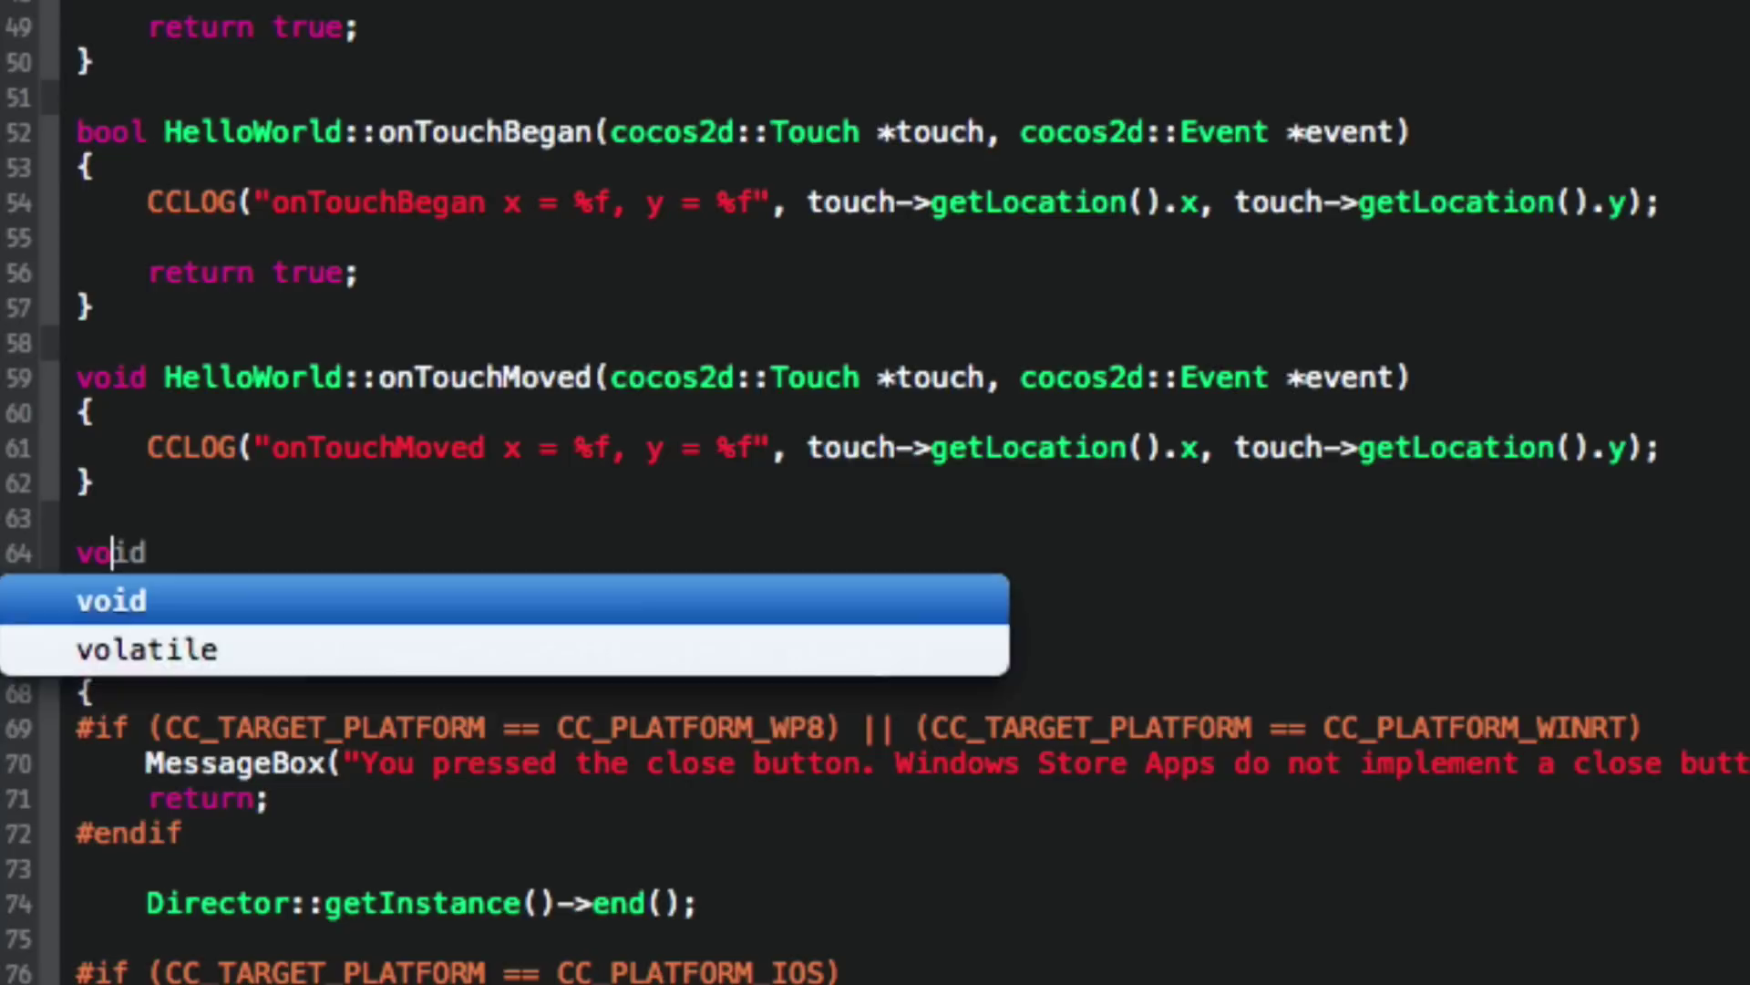
pyautogui.write('id ')
pyautogui.write('He')
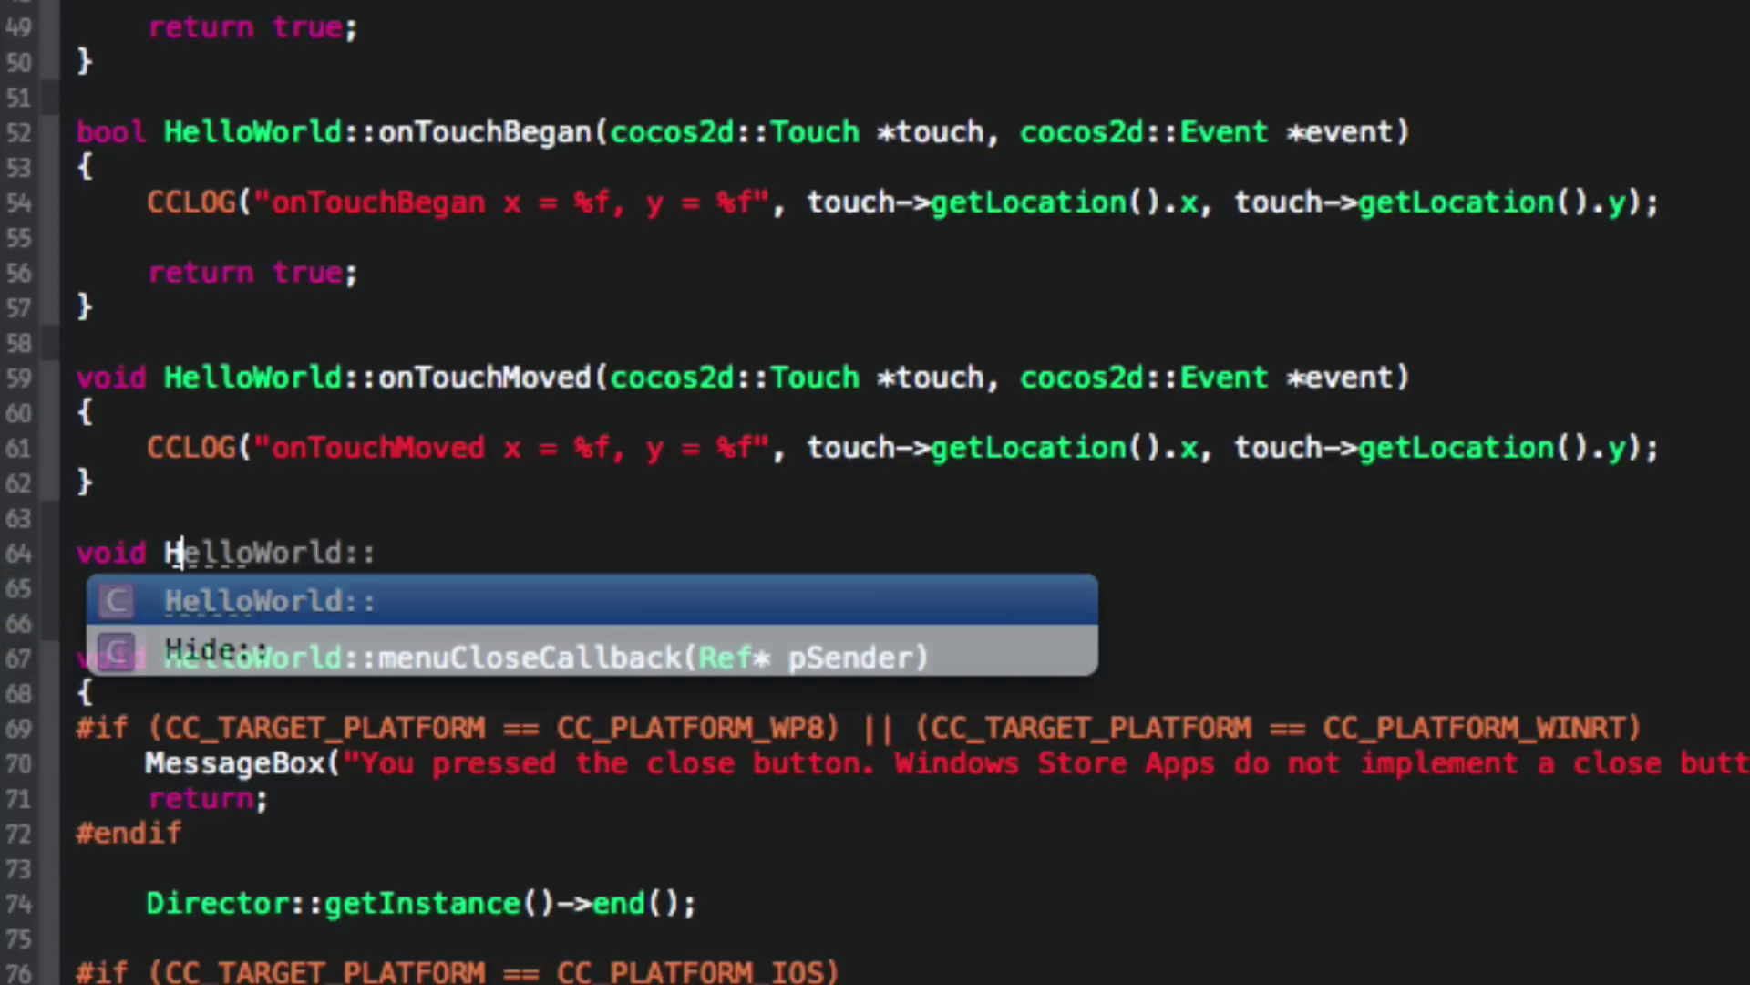
# Step: Write an empty void HelloWorld::onTouchEnded function from the autocompleted signature, with braces
pyautogui.press('Return')
pyautogui.write('ontouce')
pyautogui.press('BackSpace')
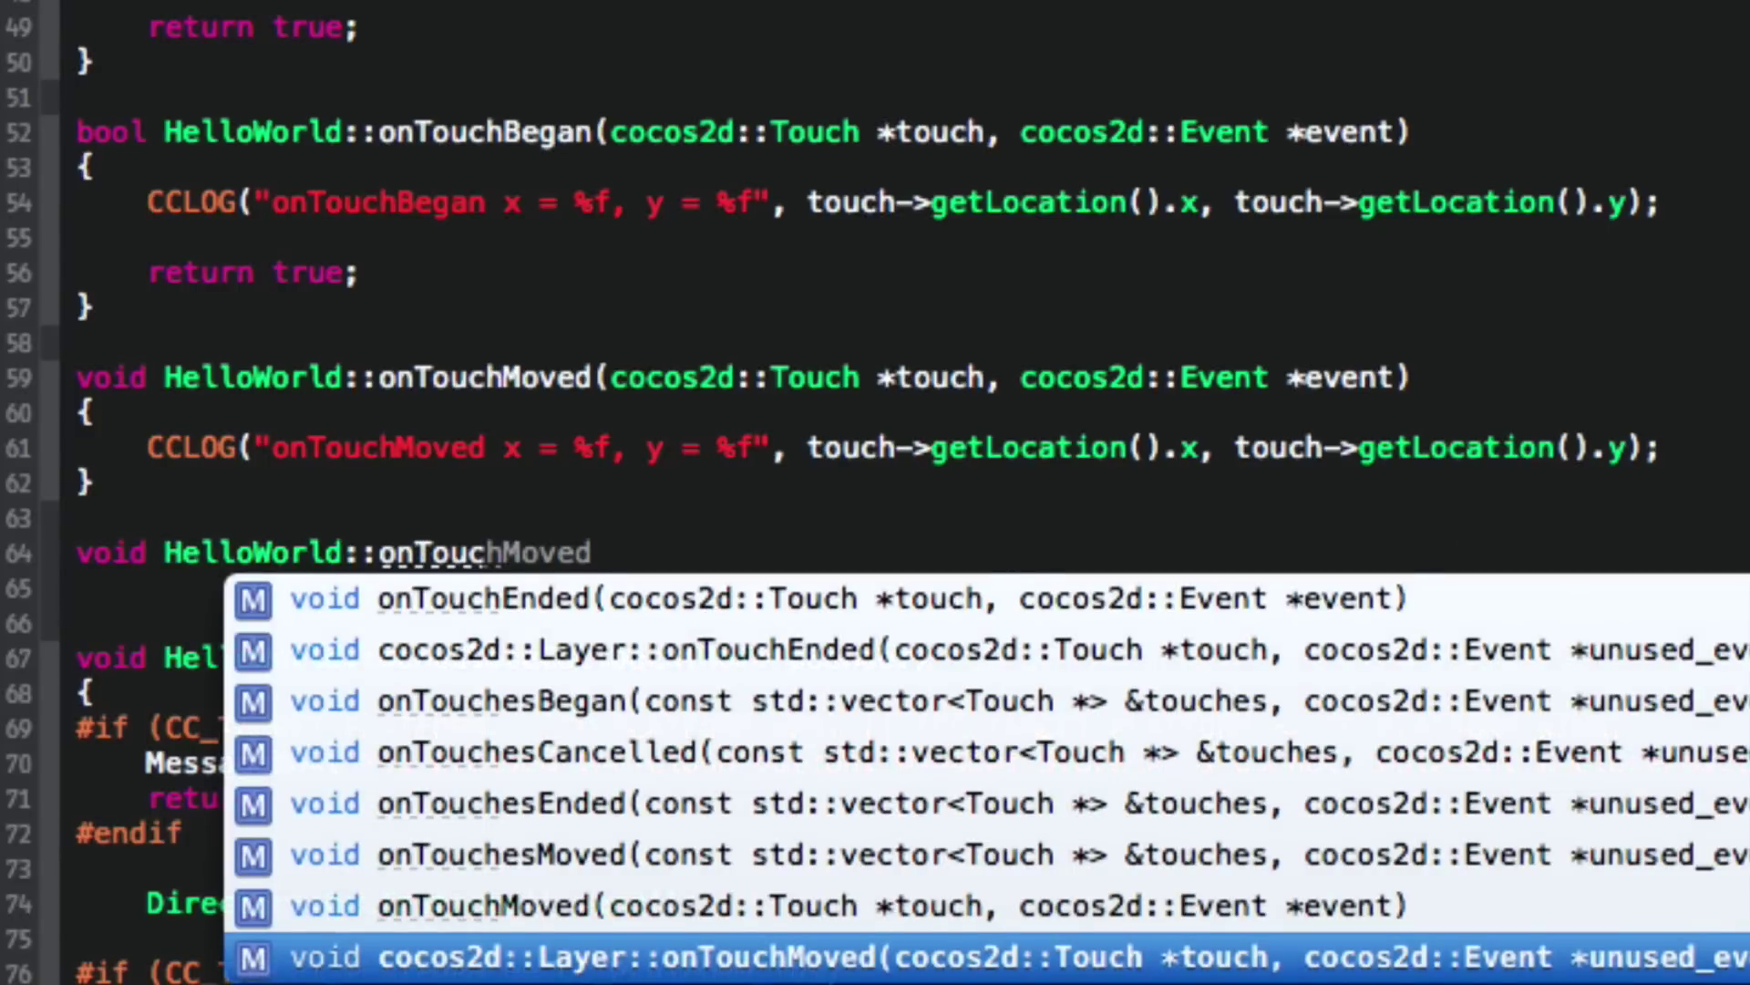
pyautogui.write('hEn')
pyautogui.press('Return')
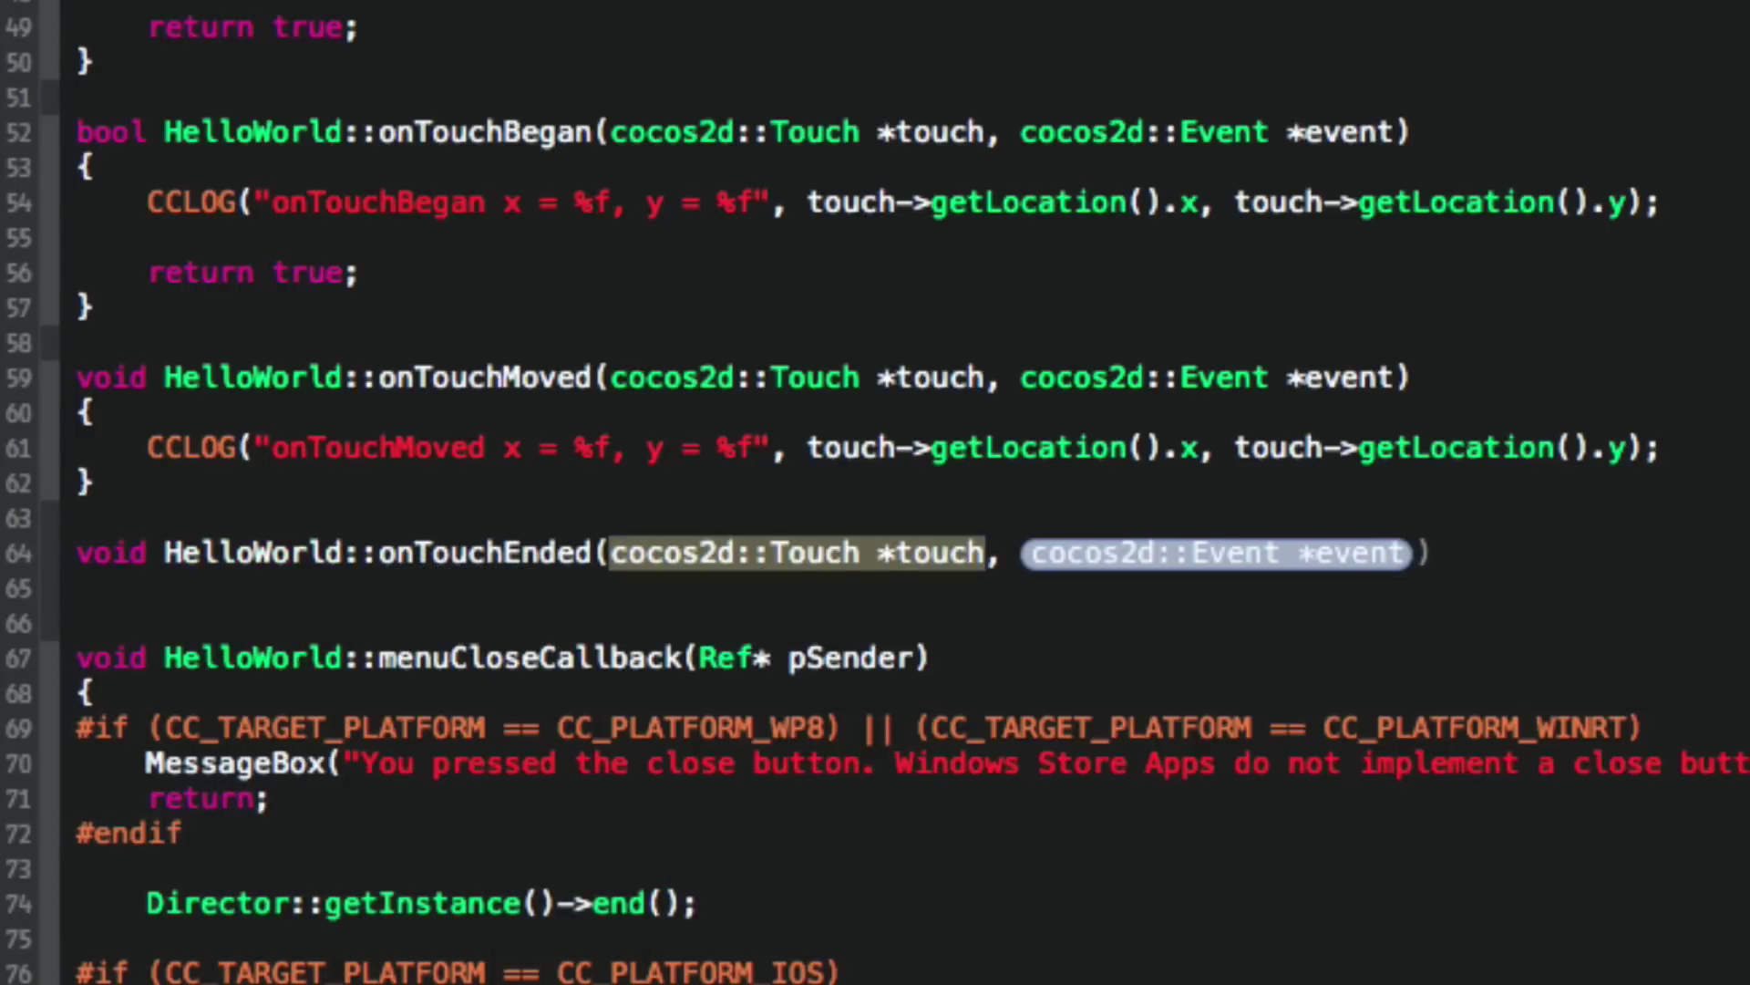
pyautogui.press('Tab')
pyautogui.press('Return')
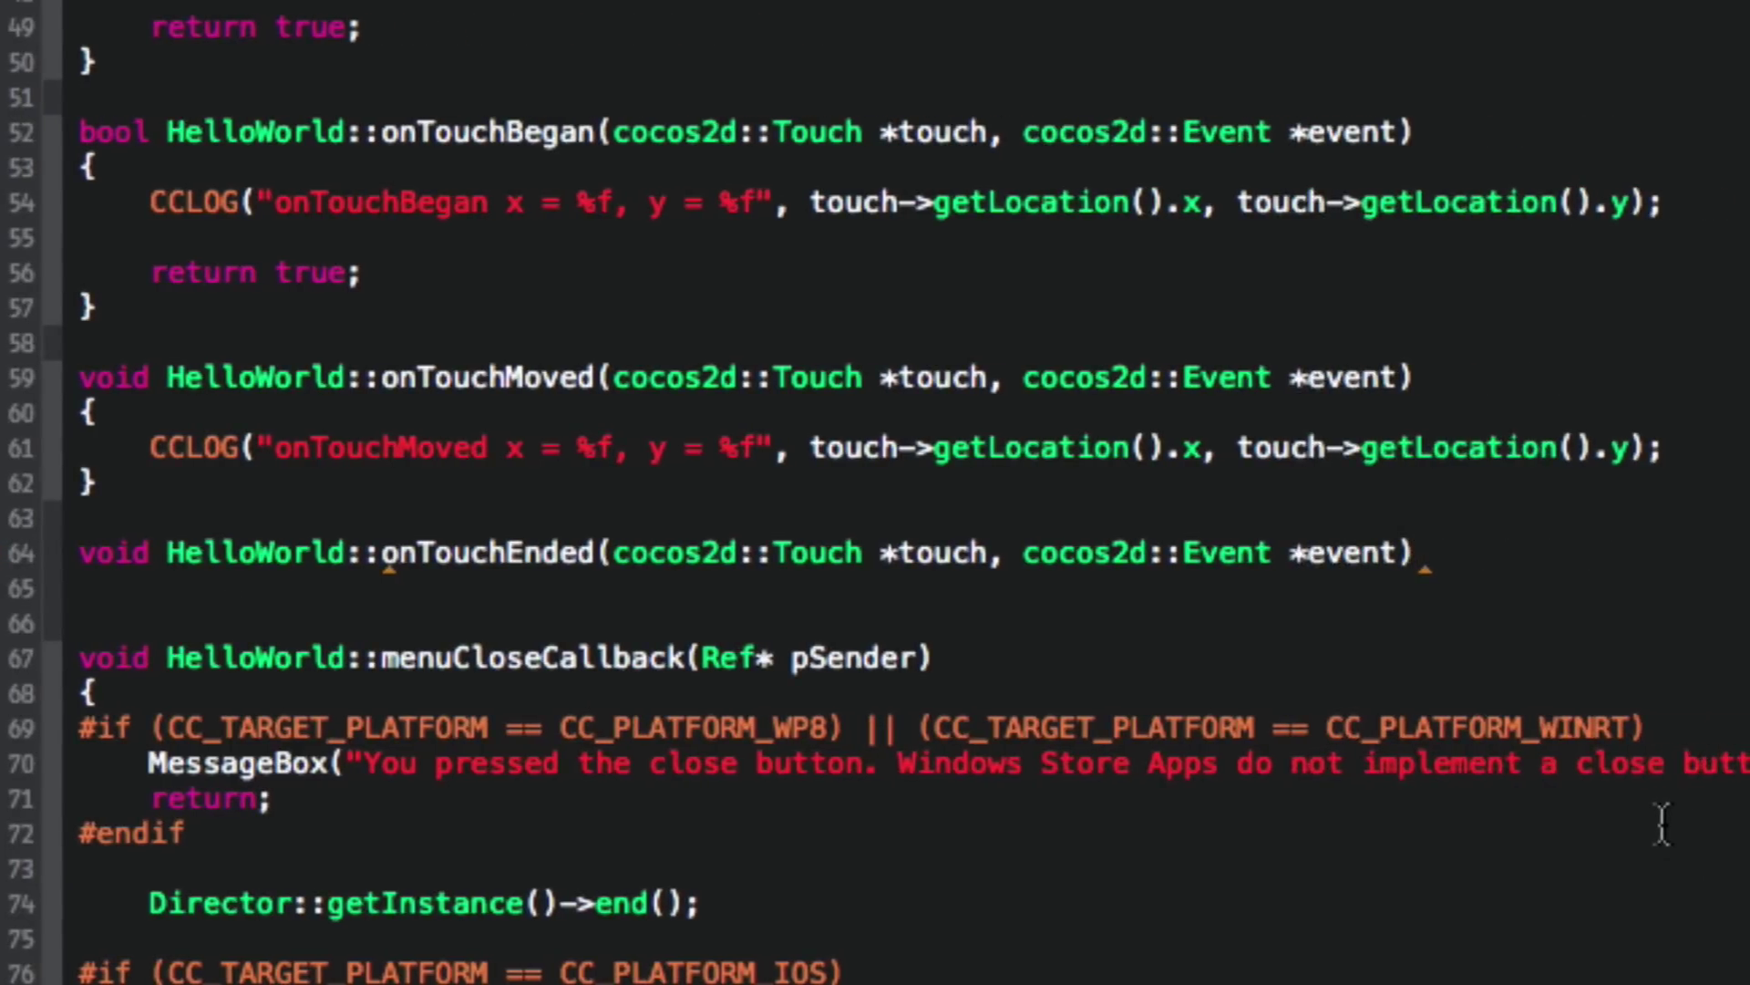
pyautogui.press('Return')
pyautogui.write('{')
pyautogui.press('Return')
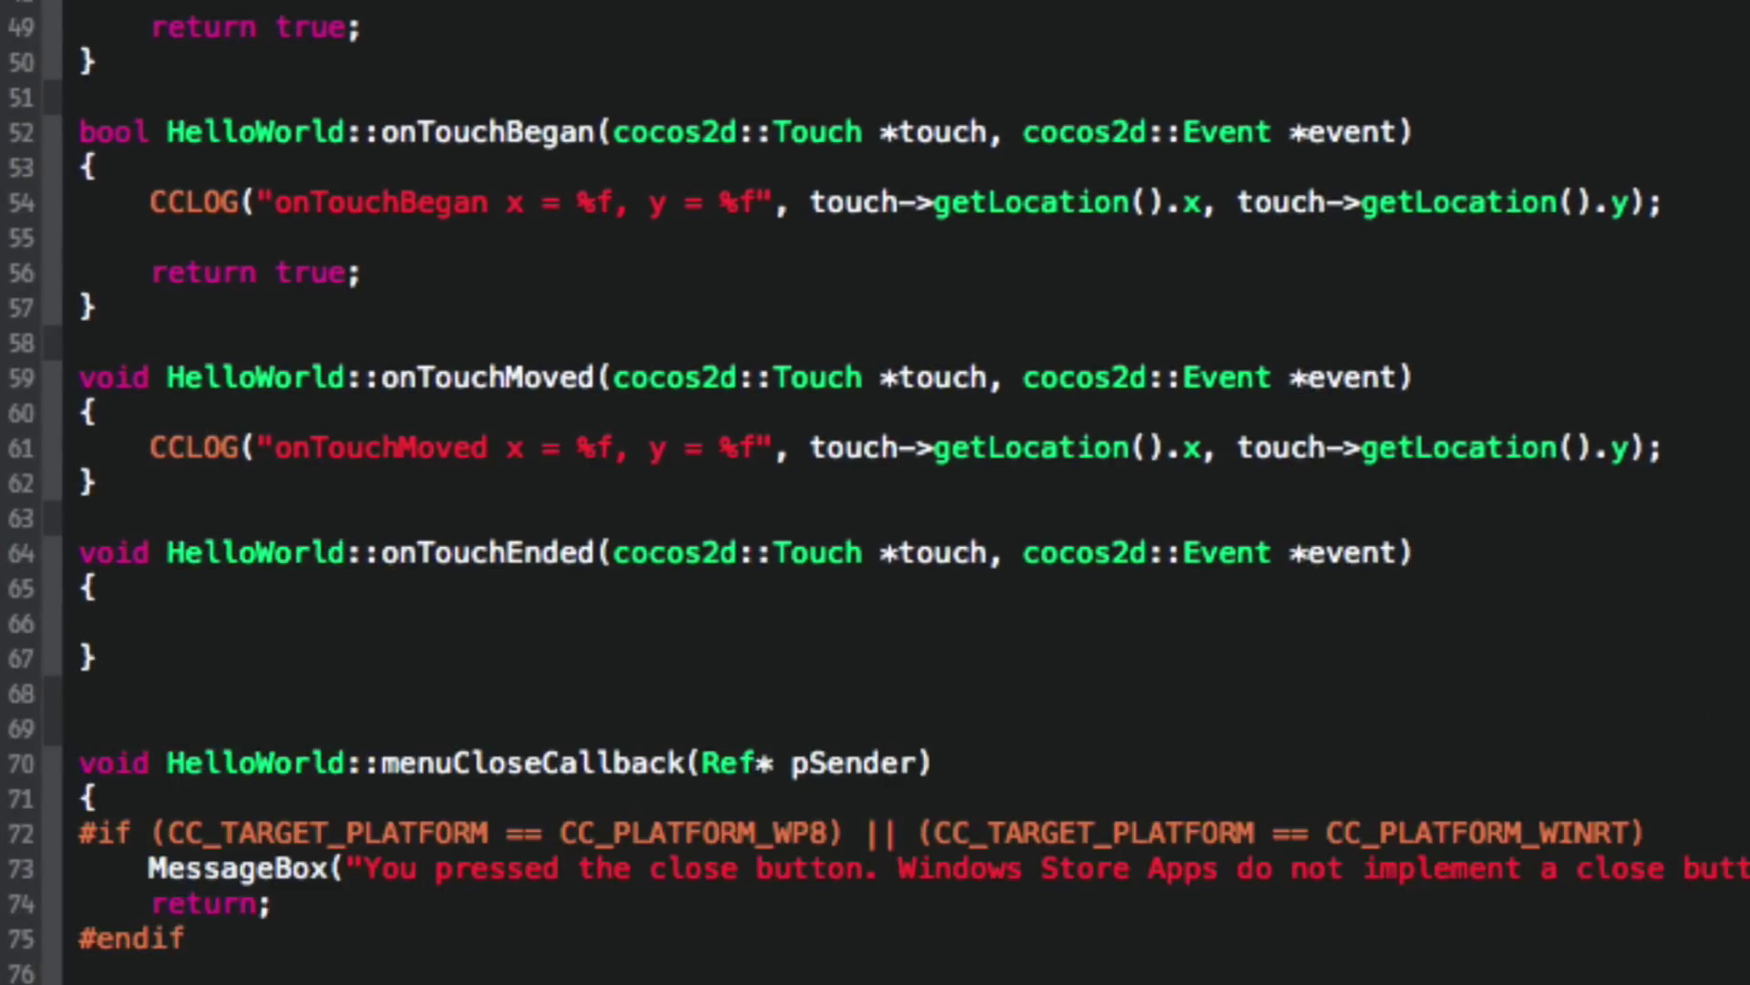
pyautogui.write('CCLOG')
# Step: Start a CCLOG with the message "onTouchEnded x = %f, y = %f"
pyautogui.press('Return')
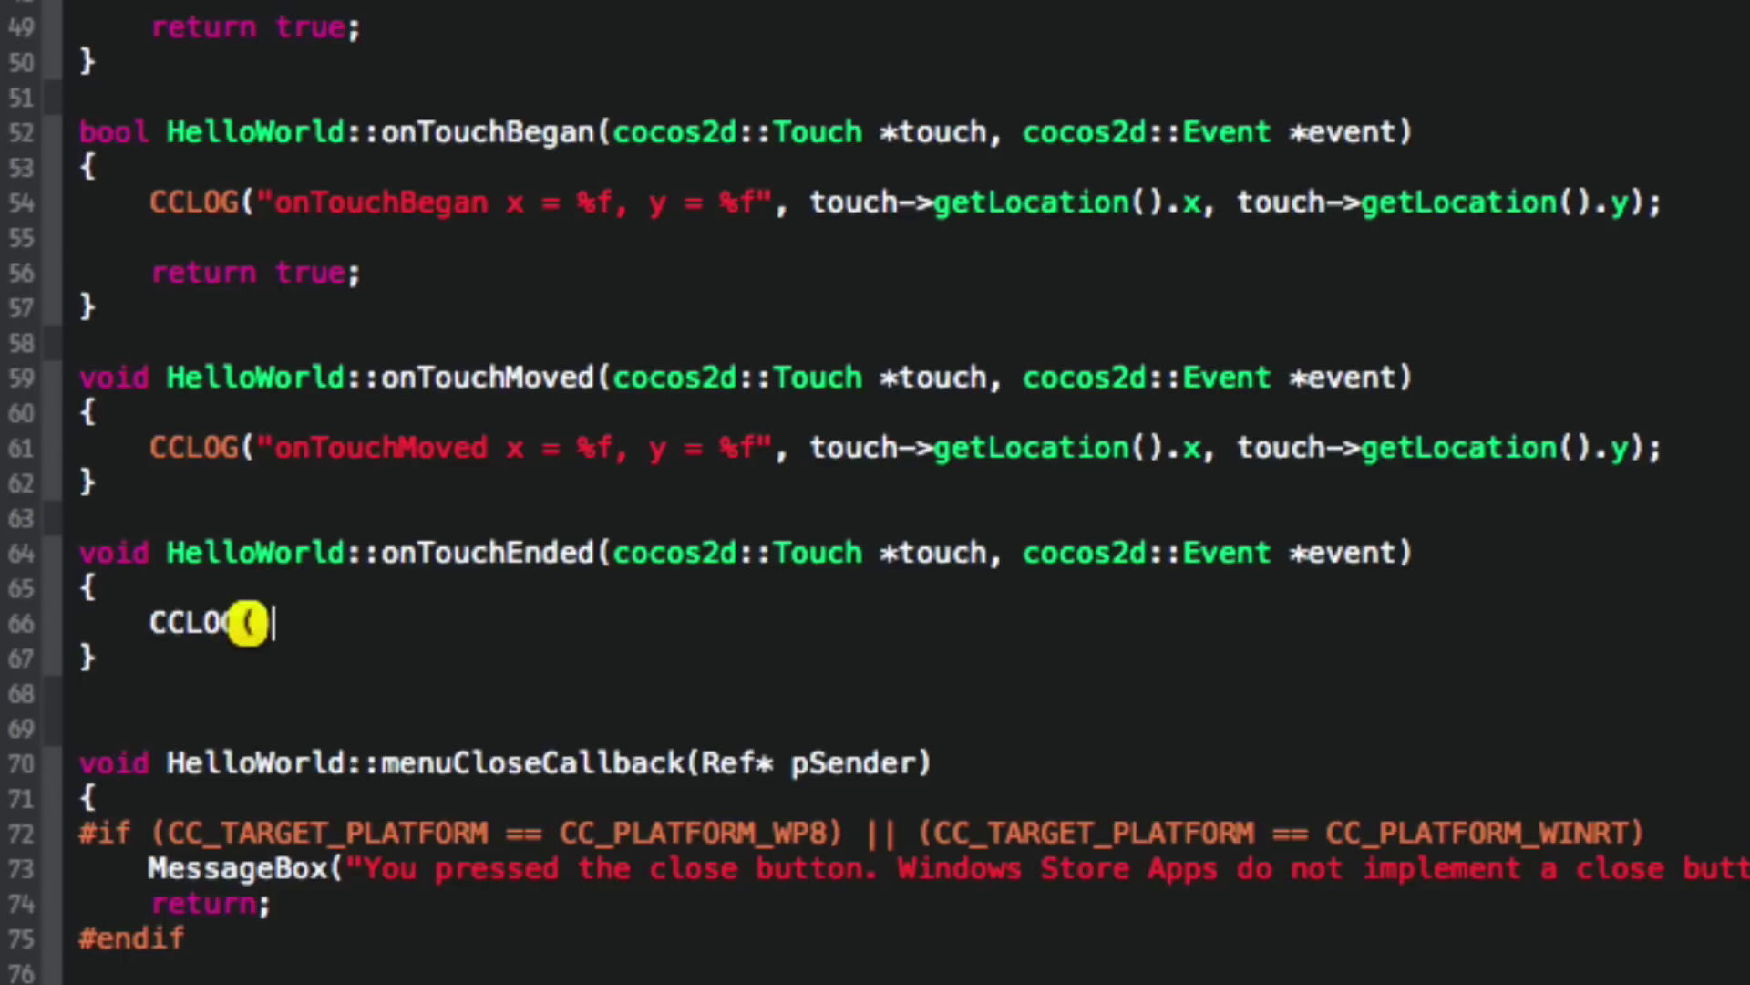
pyautogui.press('BackSpace')
pyautogui.write('"on')
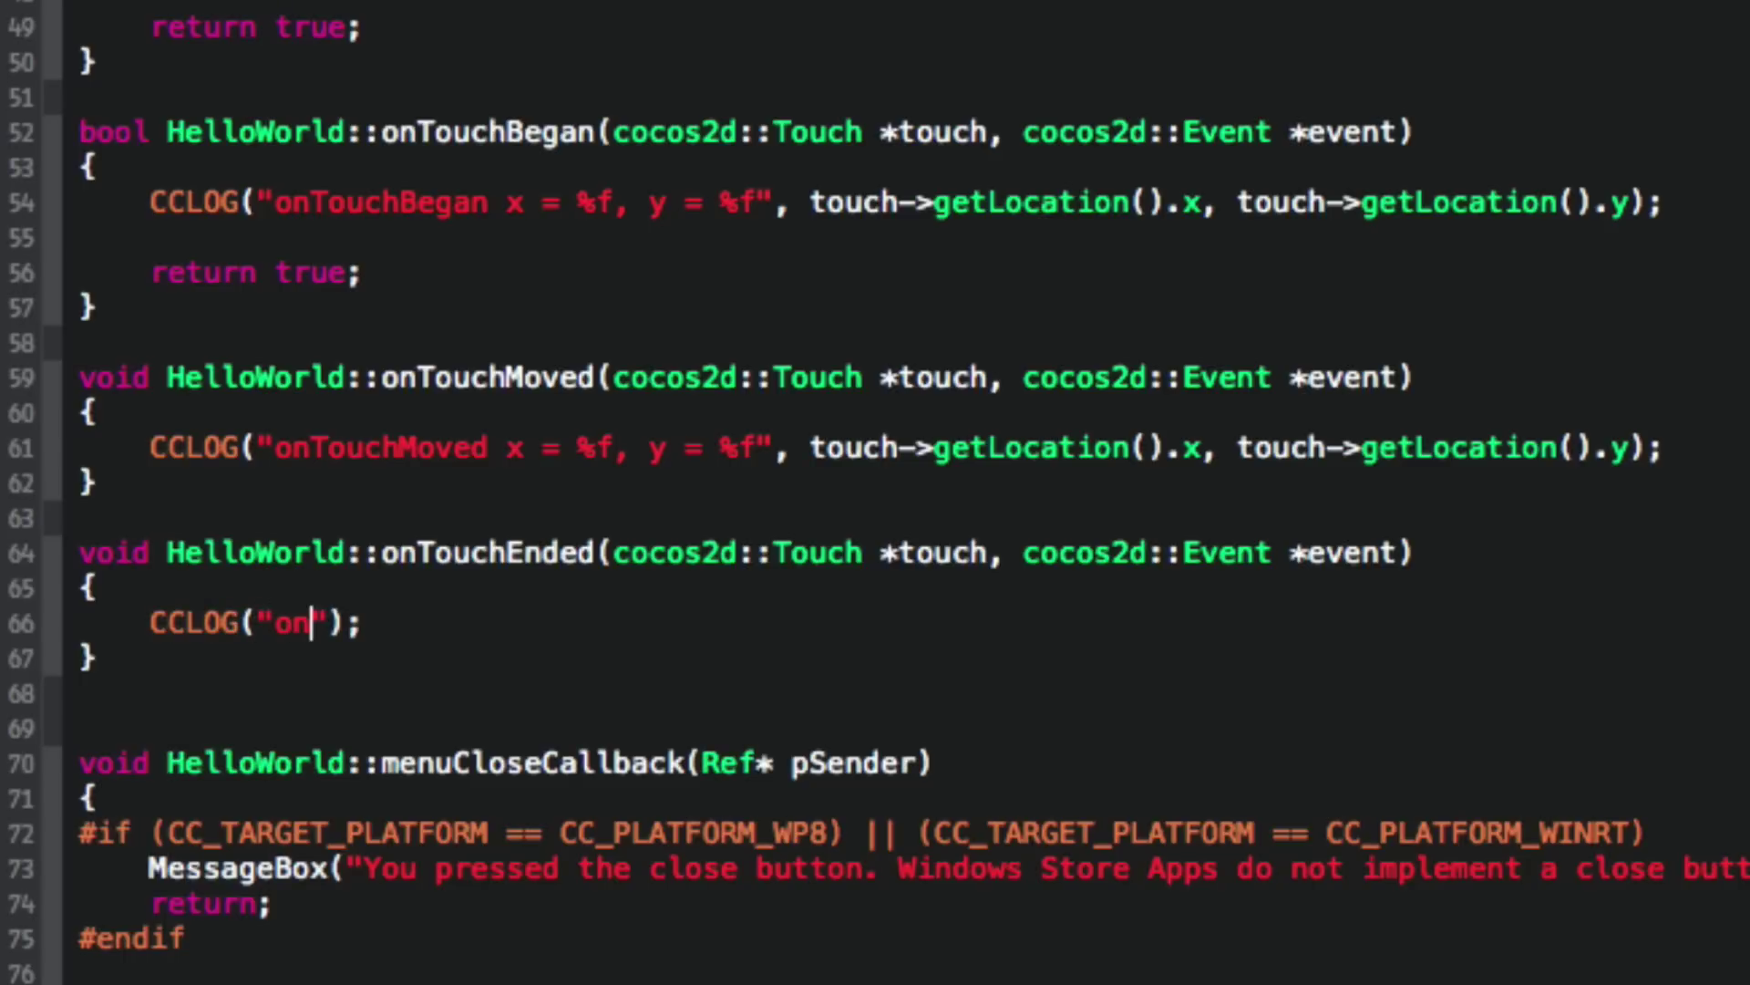
pyautogui.write('TouchEd')
pyautogui.press('BackSpace')
pyautogui.write('n')
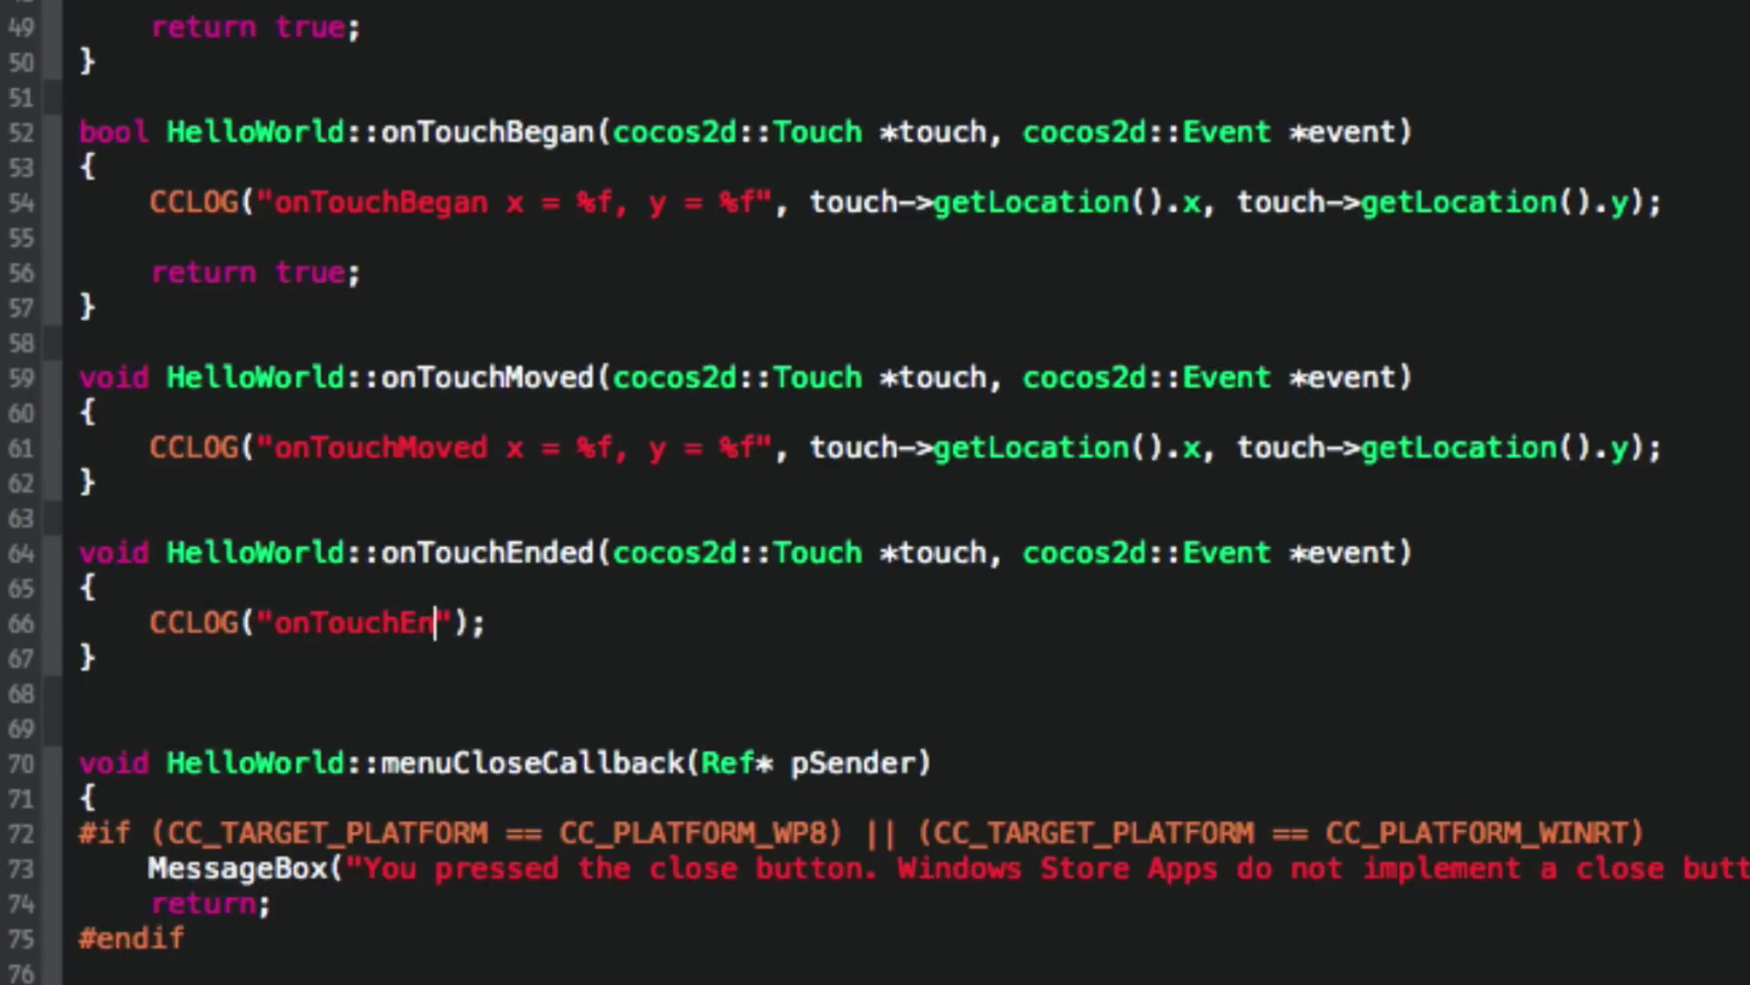
pyautogui.write('ded x = ')
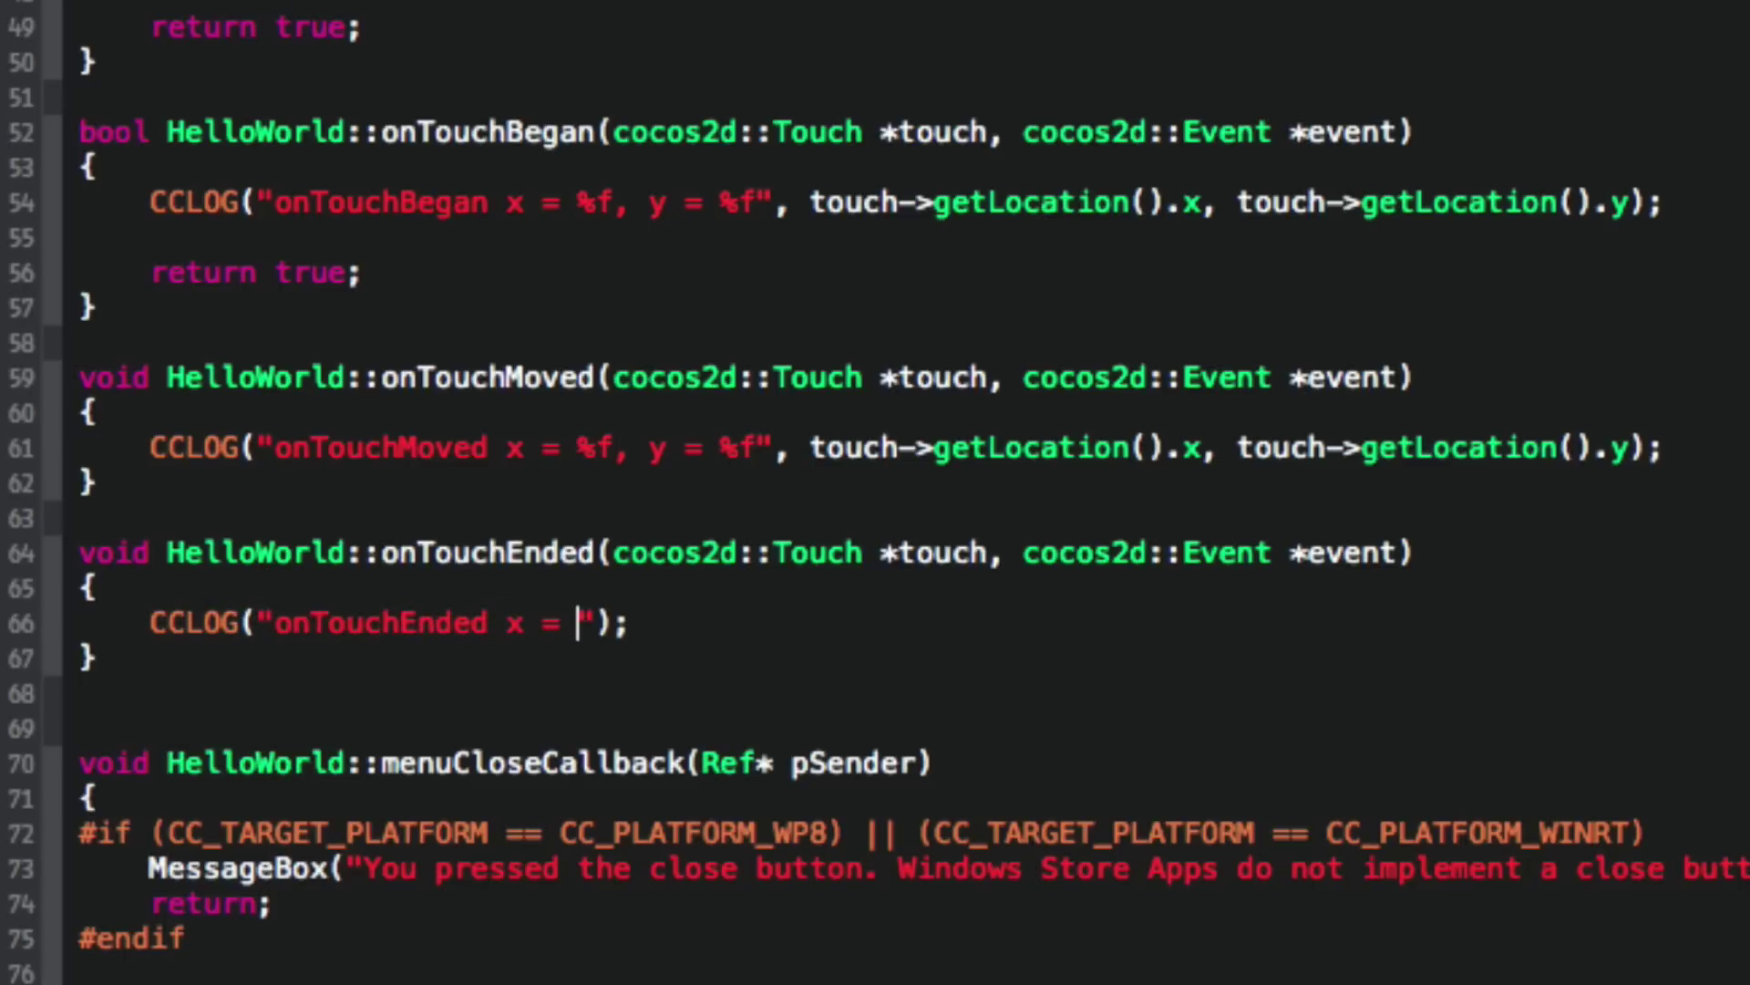
pyautogui.write('%f')
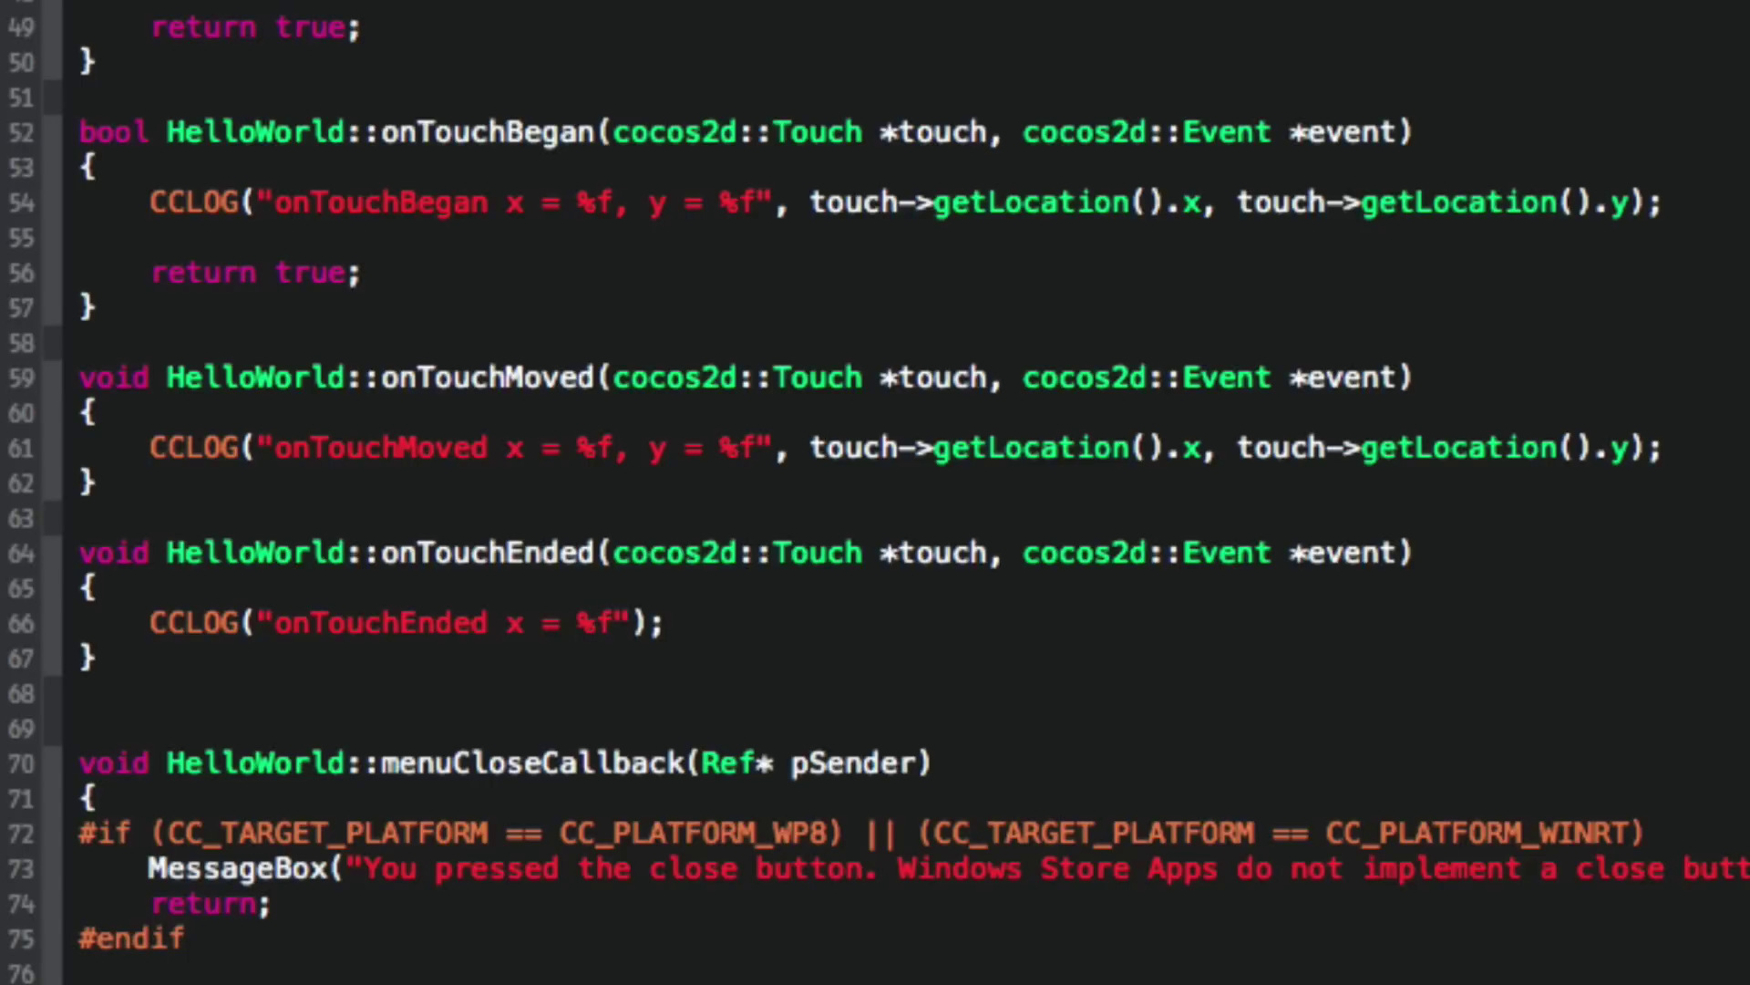
pyautogui.write(', y = %f')
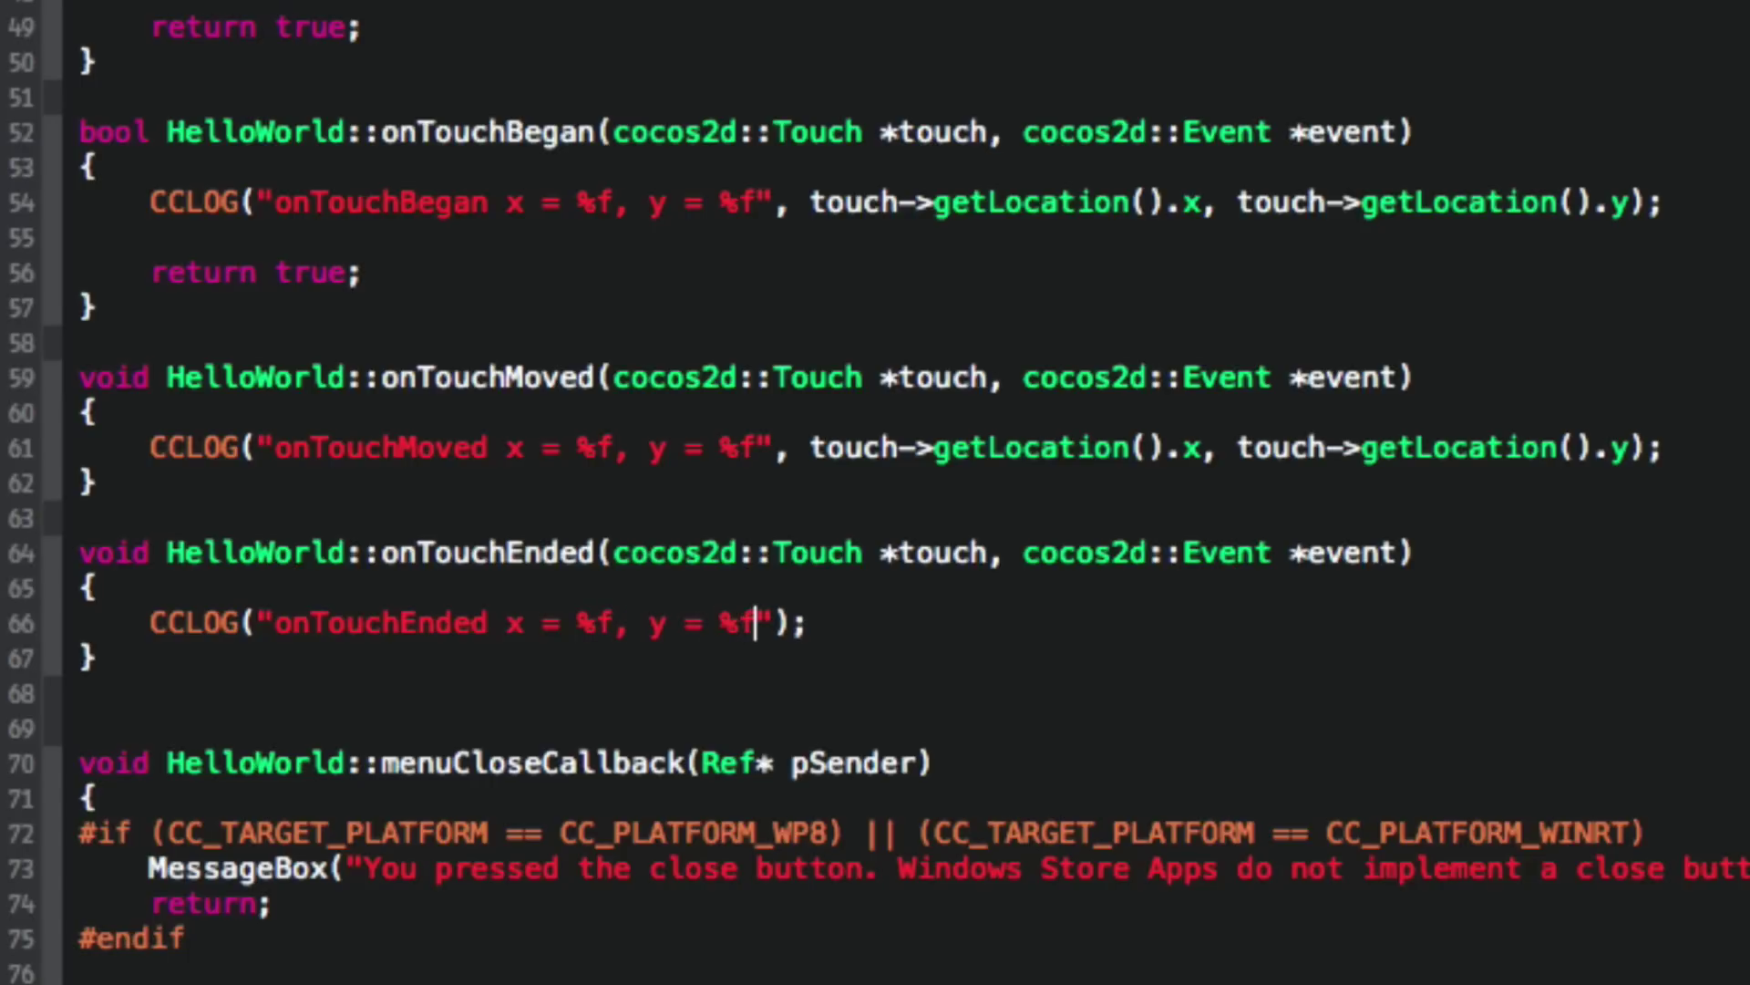
pyautogui.write(', touch-')
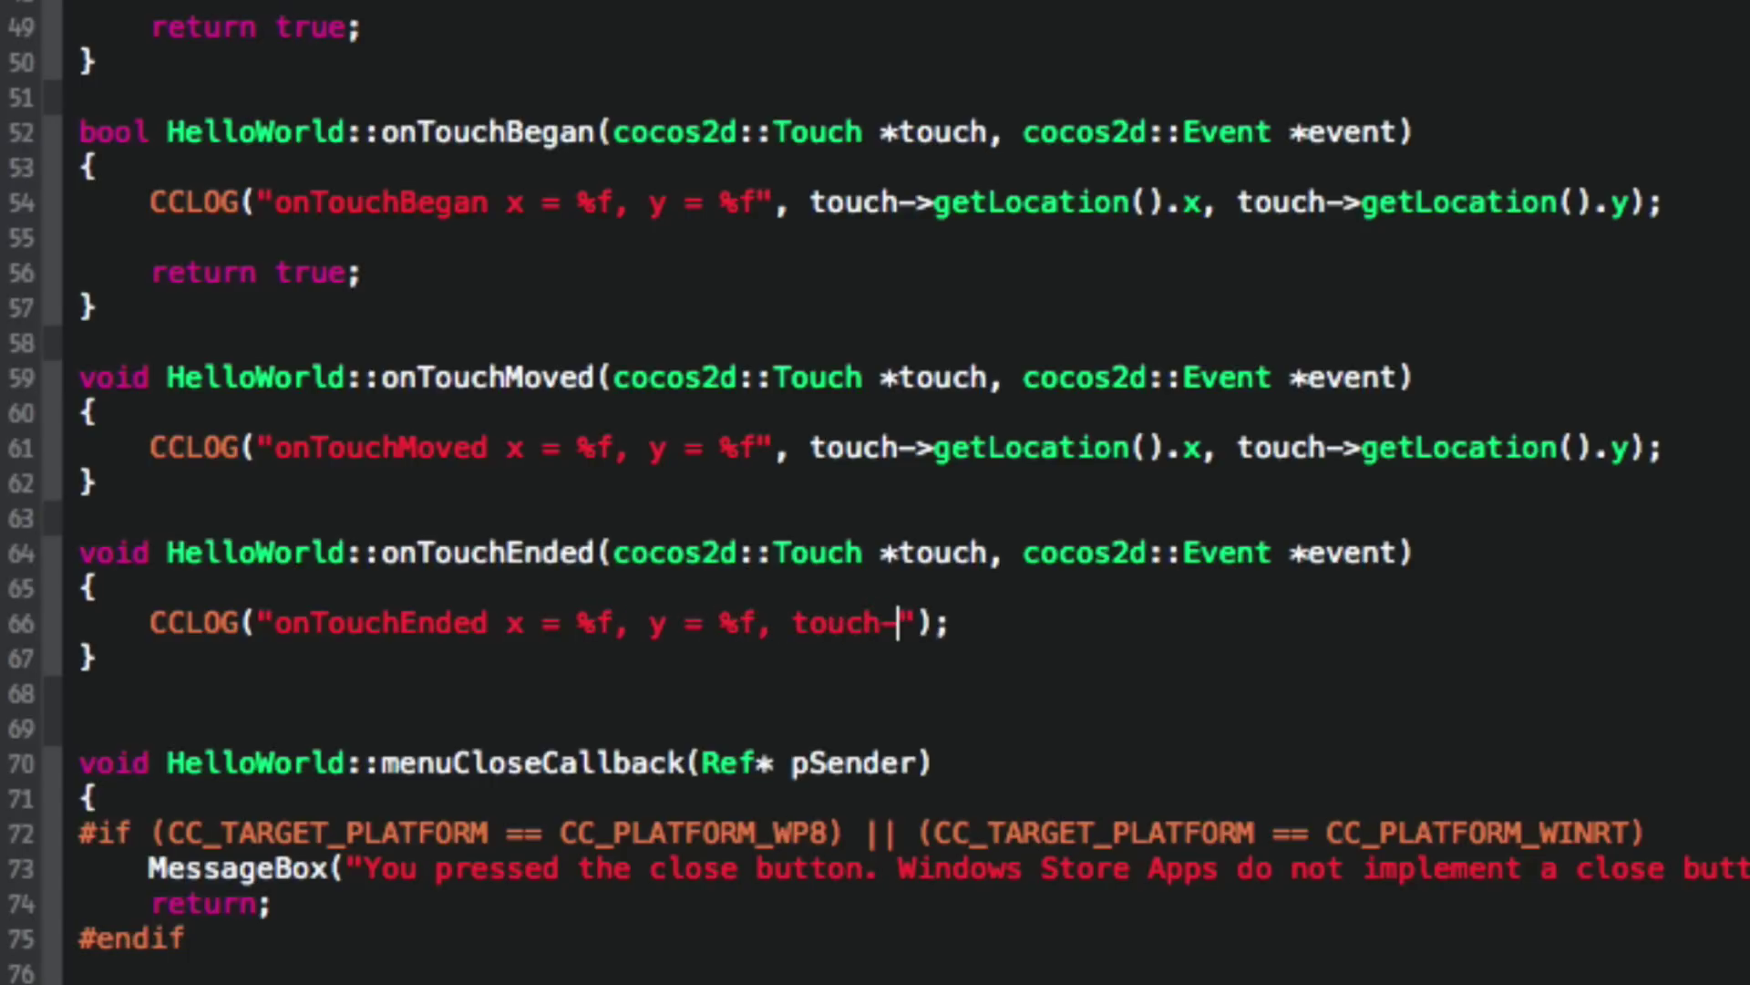
pyautogui.press('BackSpace')
pyautogui.press('BackSpace')
pyautogui.press('BackSpace')
pyautogui.press('BackSpace')
pyautogui.press('BackSpace')
pyautogui.press('BackSpace')
pyautogui.press('BackSpace')
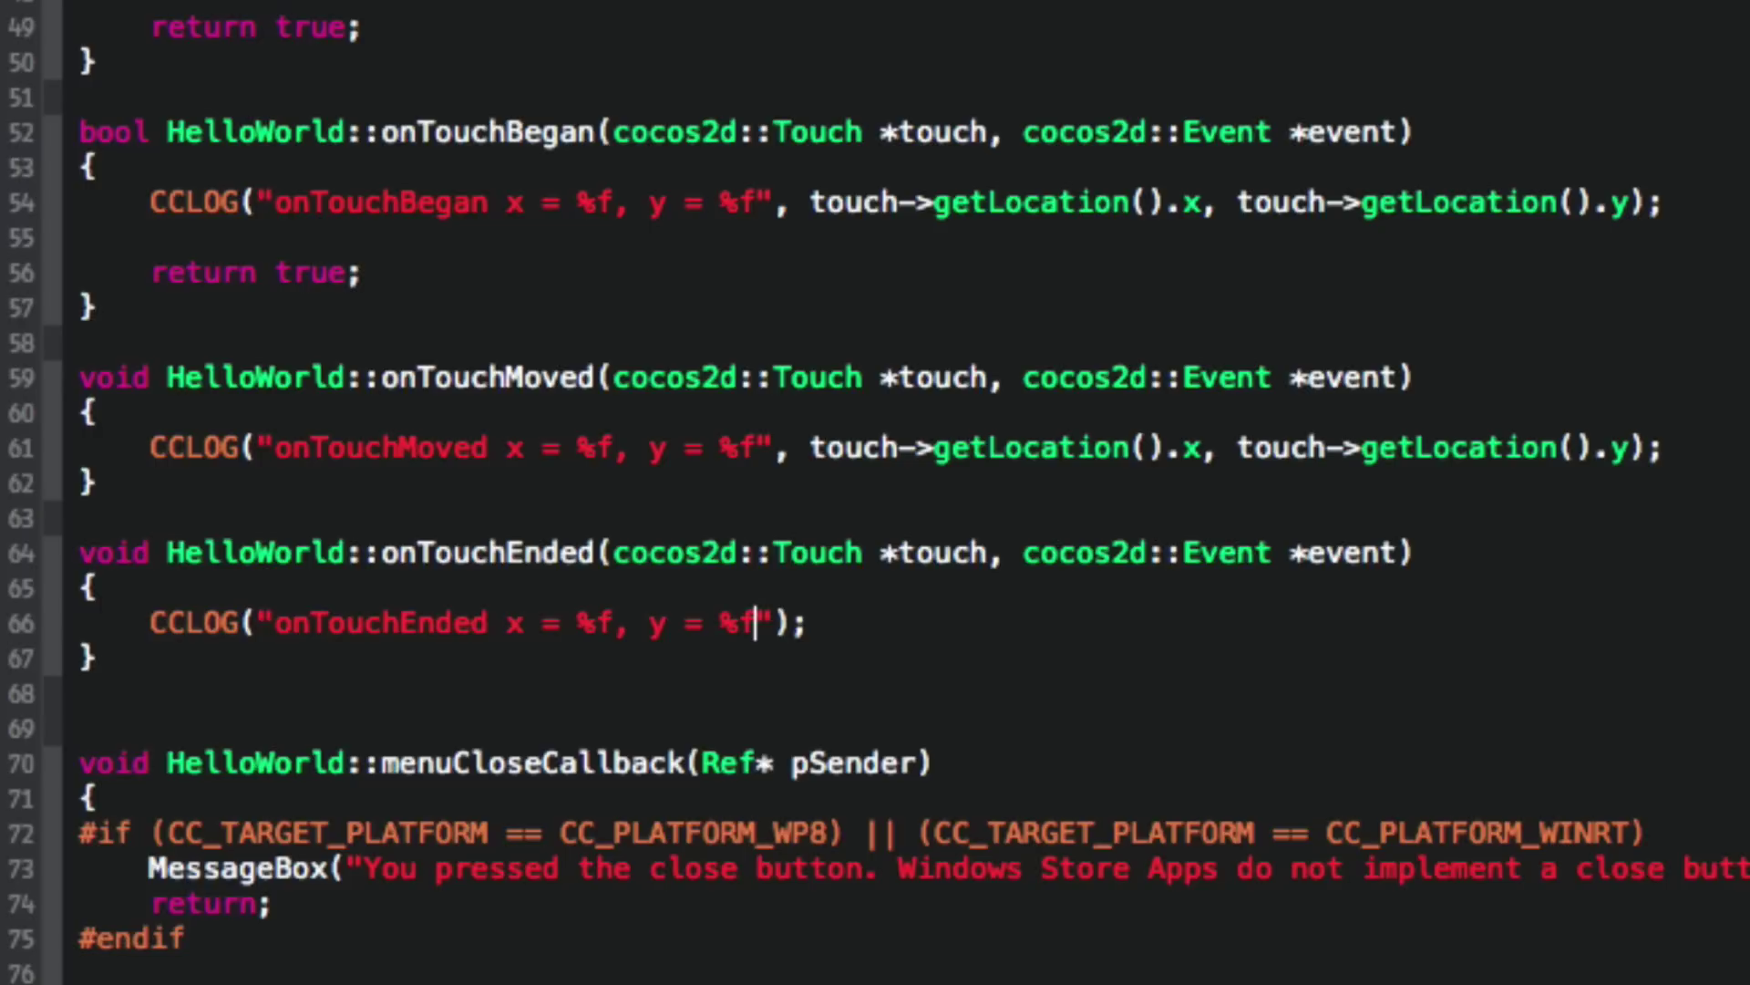
pyautogui.press('Right')
pyautogui.write('touch-')
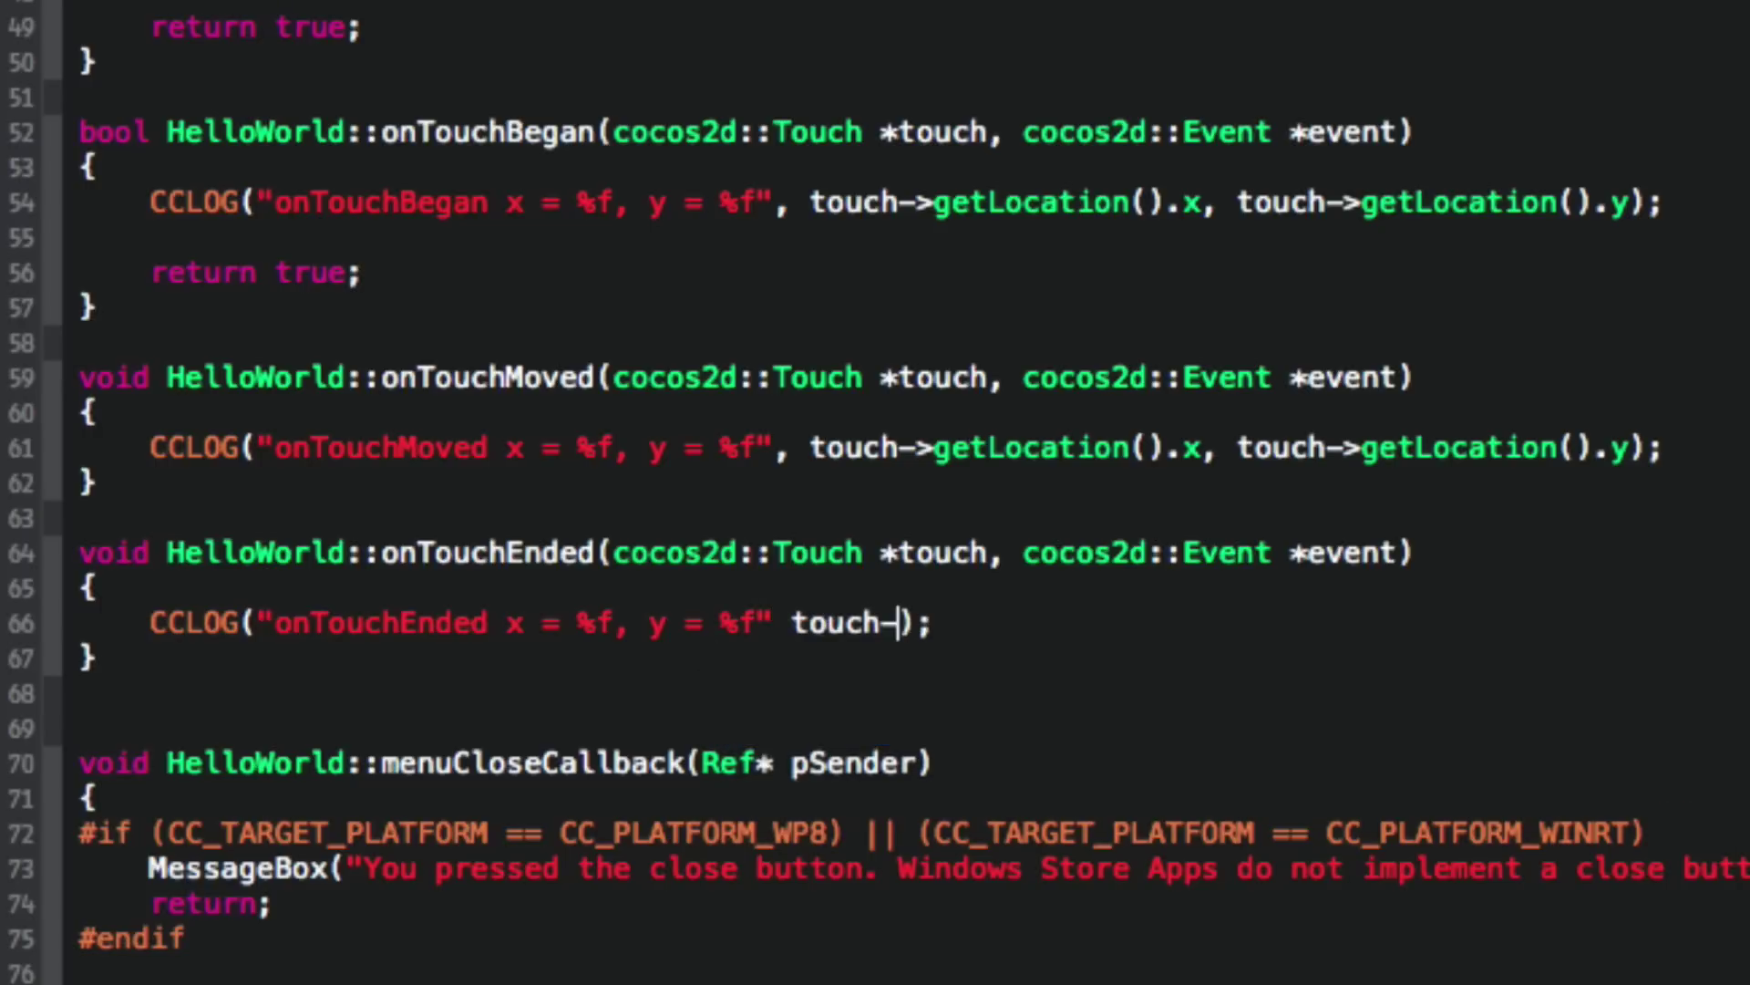
pyautogui.write('>getL')
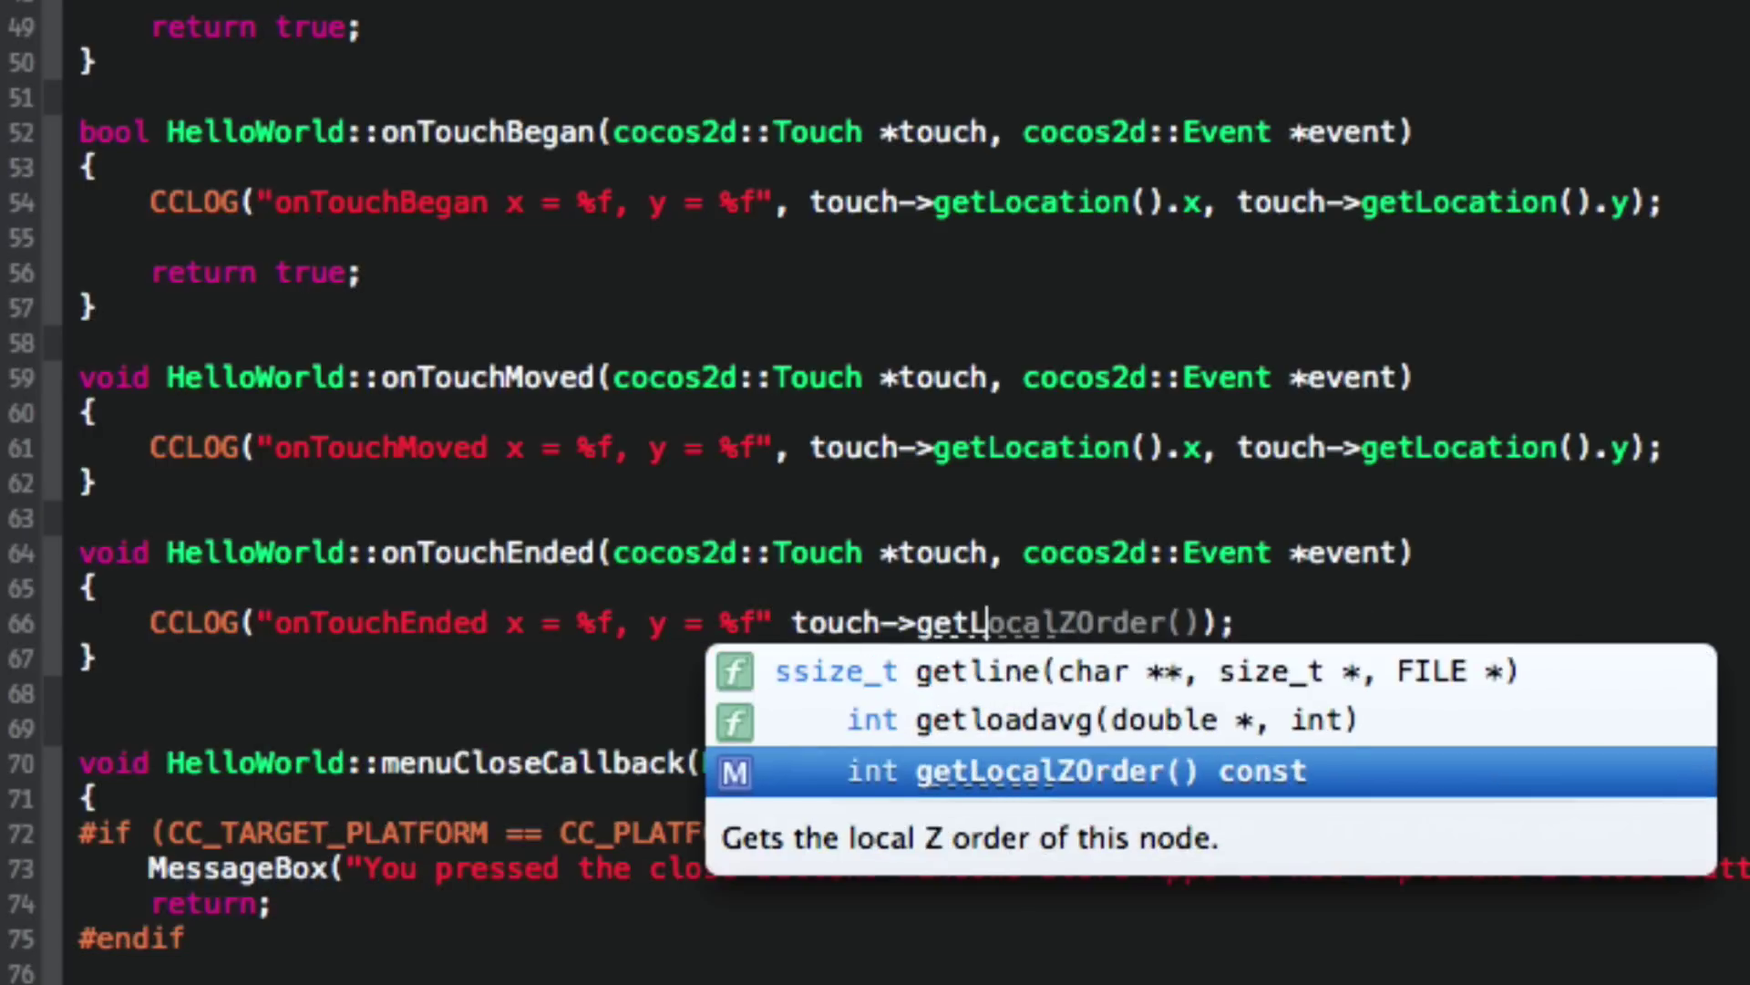
pyautogui.write('oca')
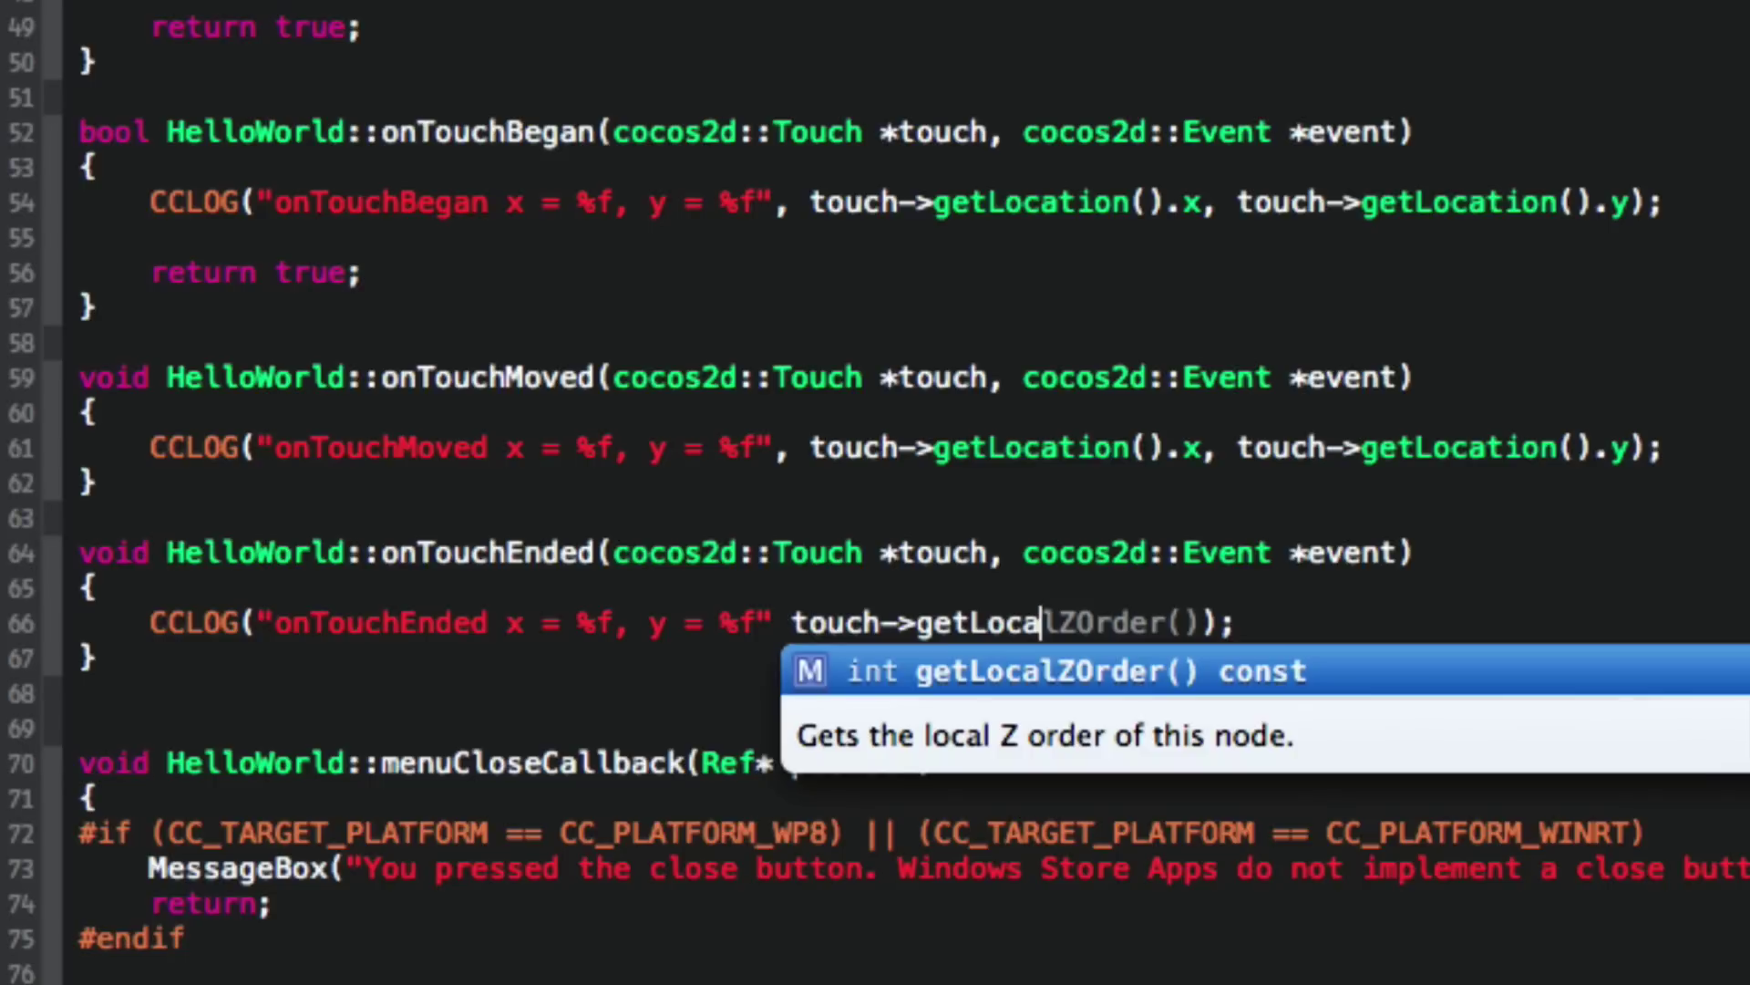
# Step: Pass touch->getLocation().x and touch->getLocation().y as log arguments, then rebuild and run
pyautogui.press('BackSpace')
pyautogui.press('BackSpace')
pyautogui.press('BackSpace')
pyautogui.press('BackSpace')
pyautogui.press('BackSpace')
pyautogui.press('BackSpace')
pyautogui.press('BackSpace')
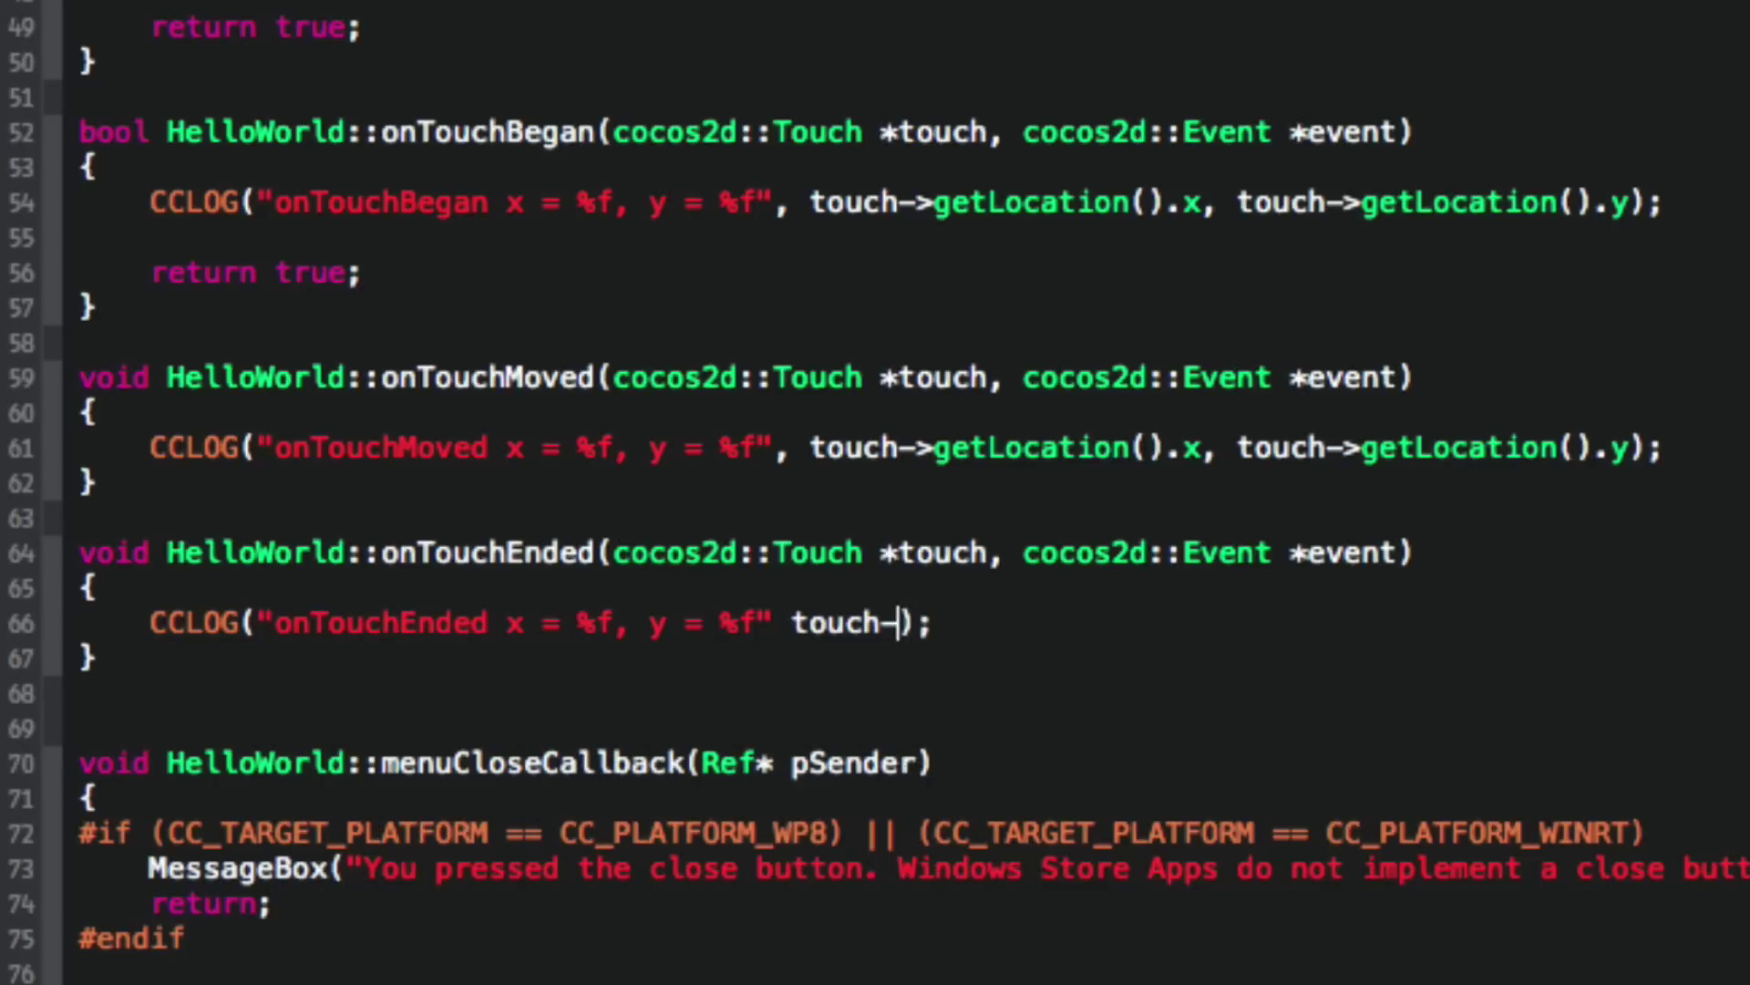
pyautogui.press('BackSpace')
pyautogui.press('BackSpace')
pyautogui.press('BackSpace')
pyautogui.press('BackSpace')
pyautogui.press('BackSpace')
pyautogui.press('BackSpace')
pyautogui.press('BackSpace')
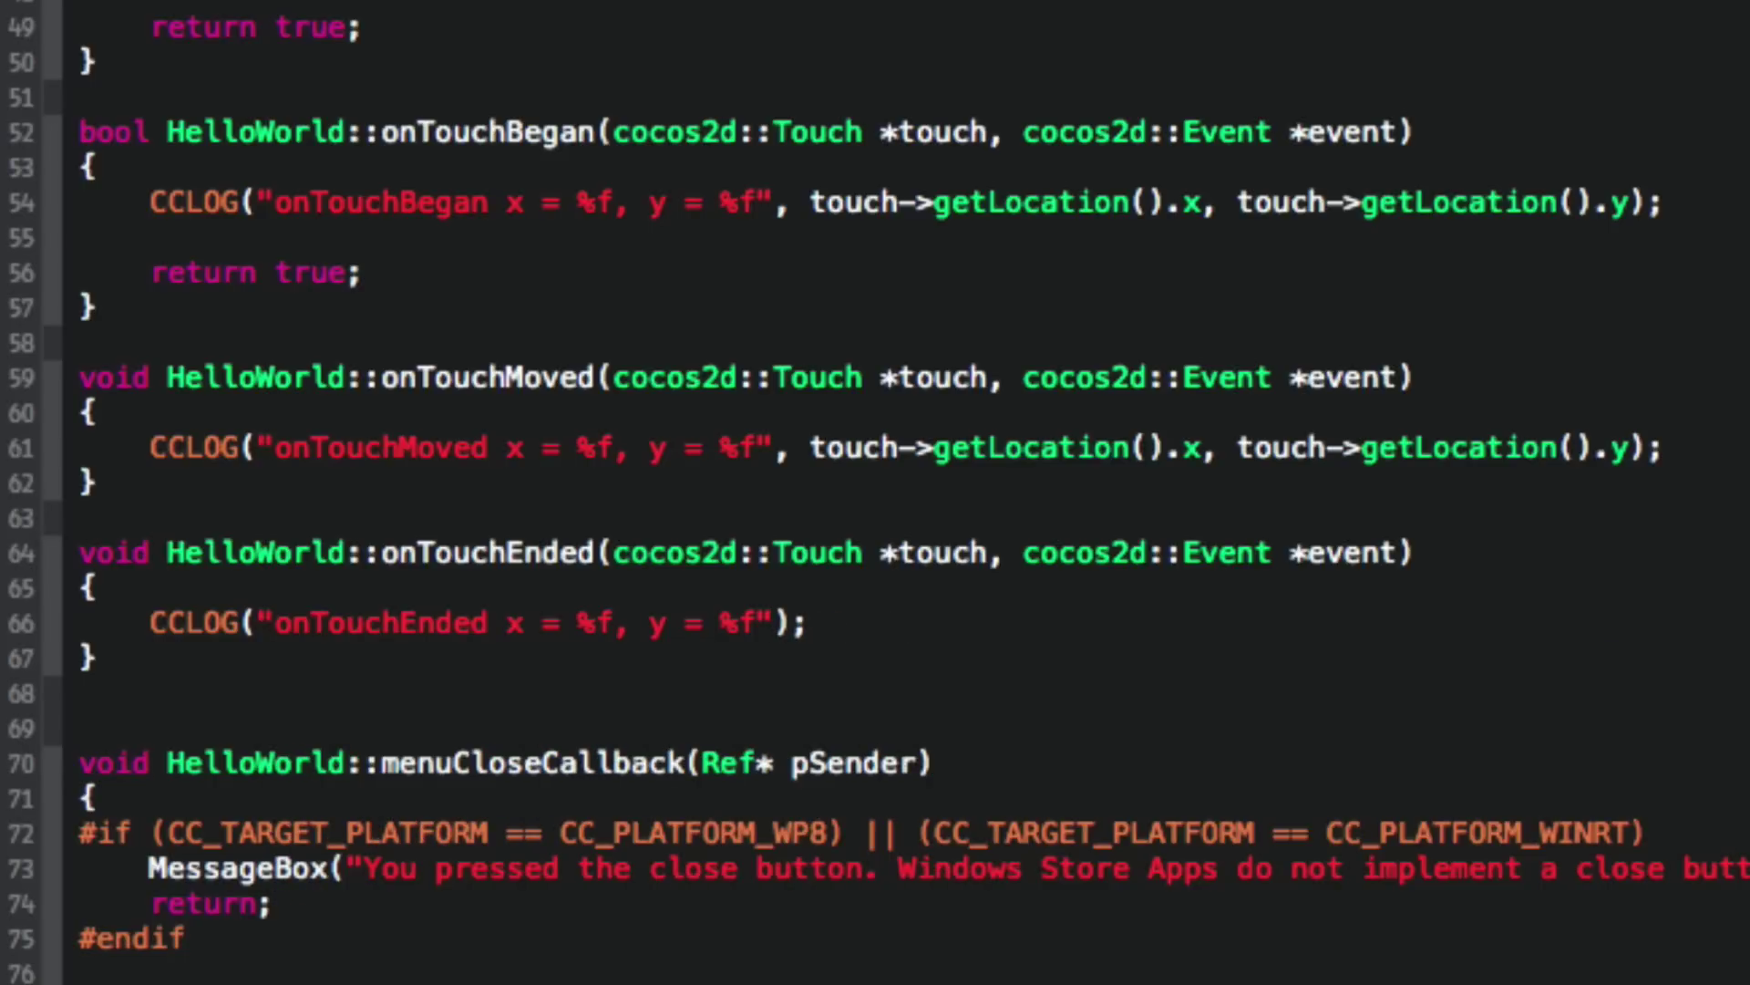
pyautogui.write(', to')
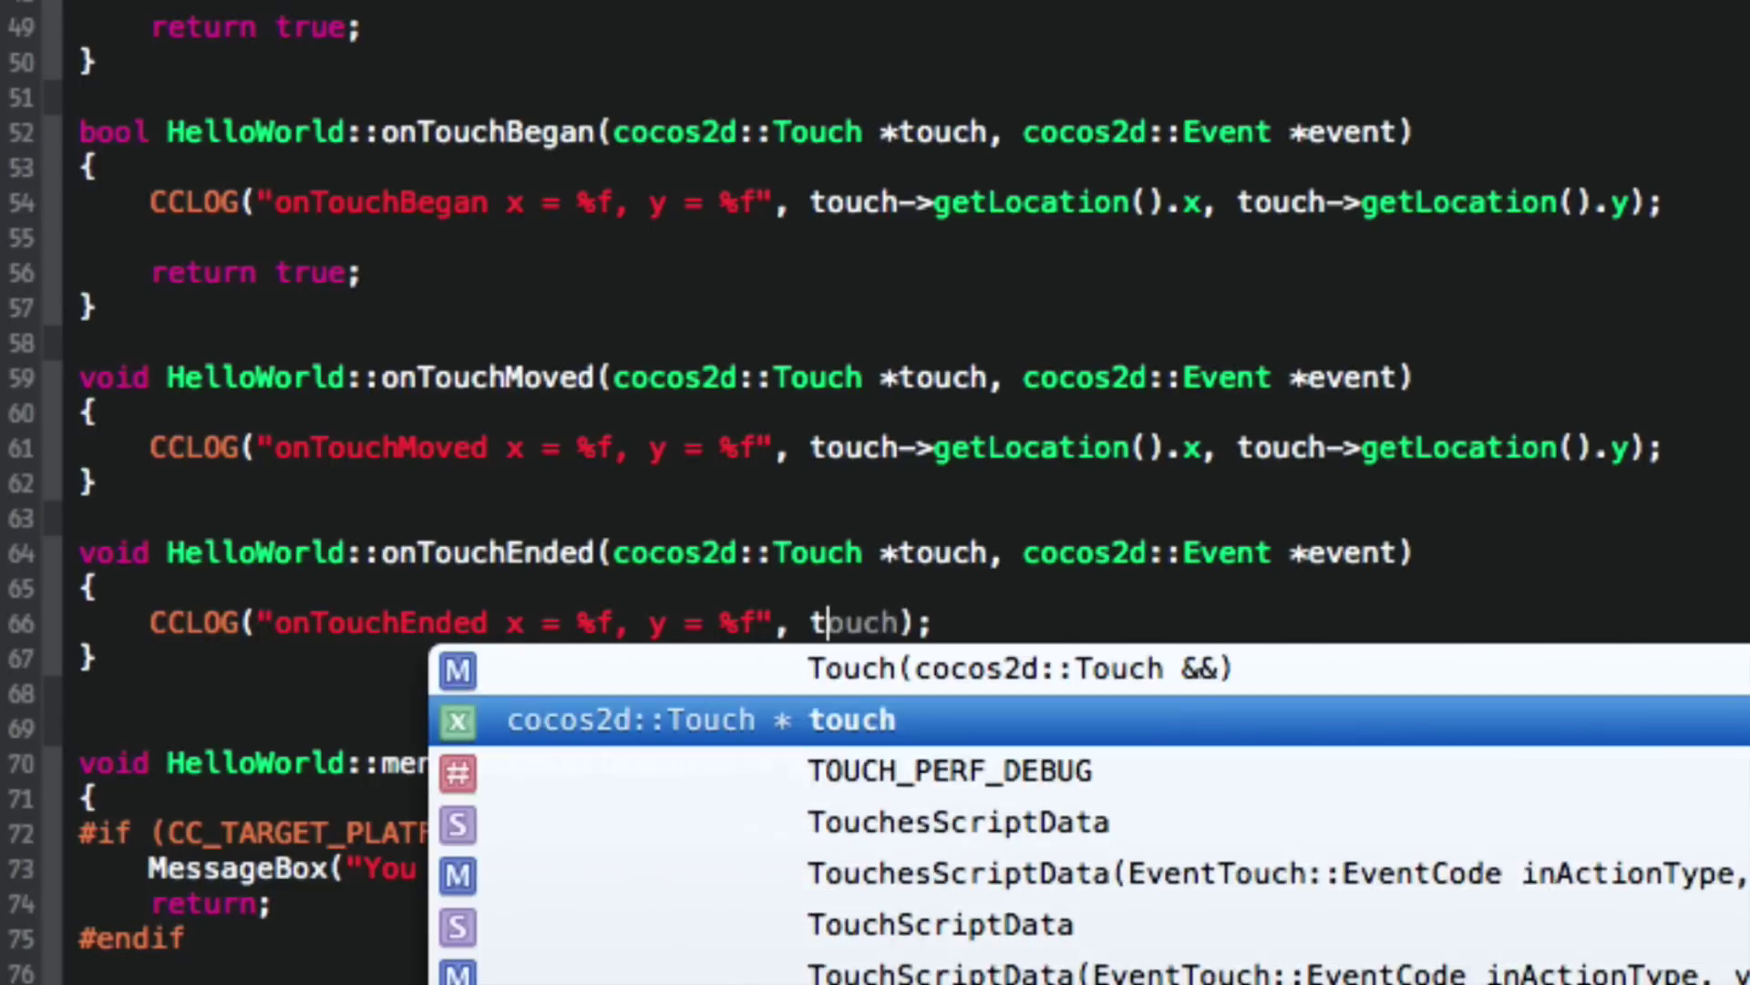
pyautogui.write('uch->get')
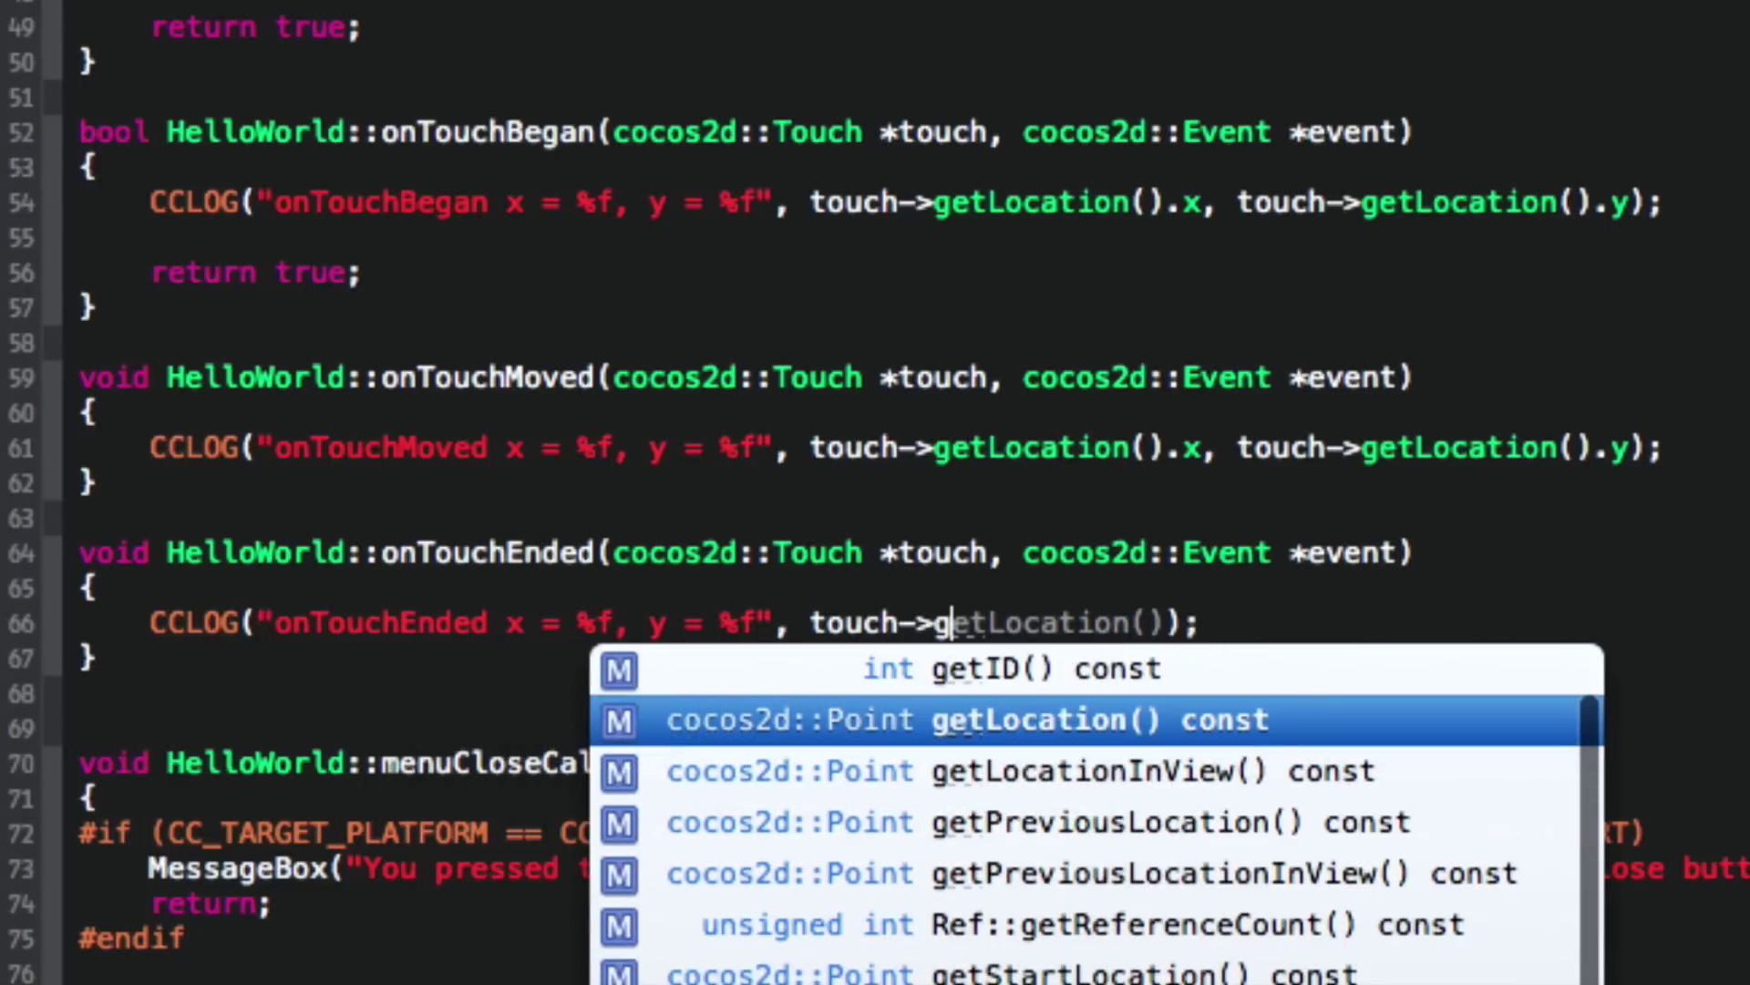
pyautogui.write('Lo')
pyautogui.press('Return')
pyautogui.write('.x')
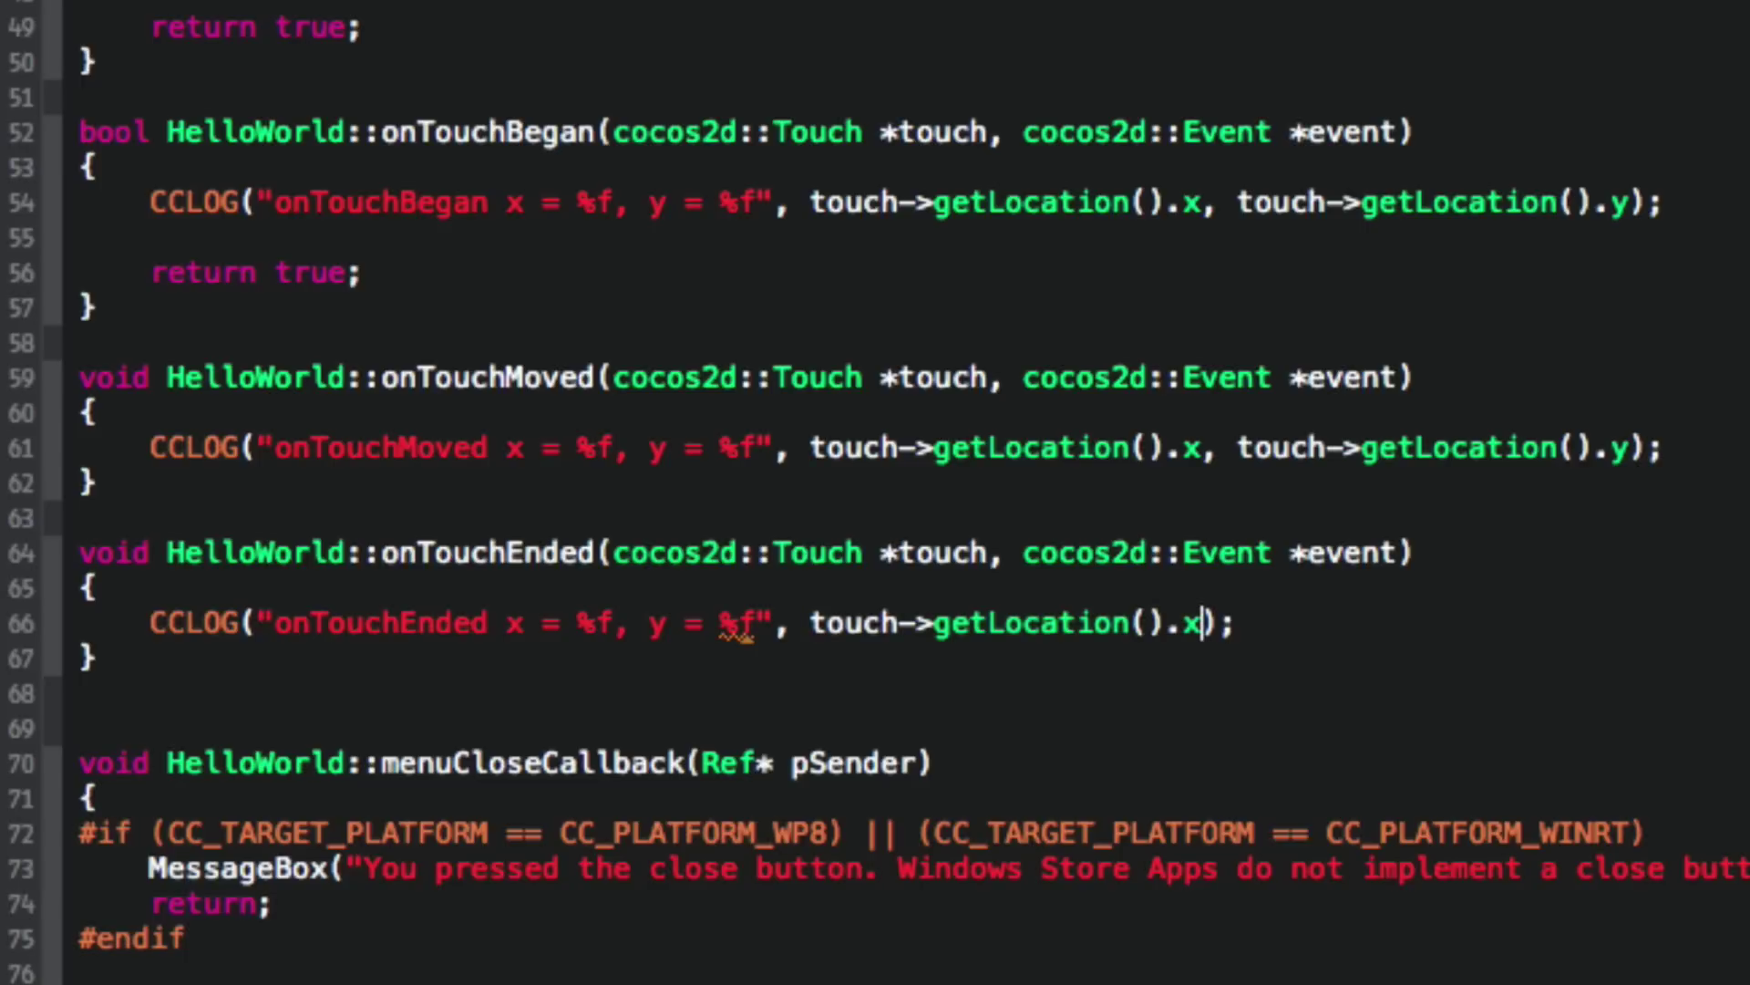
pyautogui.write(',')
pyautogui.write('touch->getLocation().x')
pyautogui.press('BackSpace')
pyautogui.write('y')
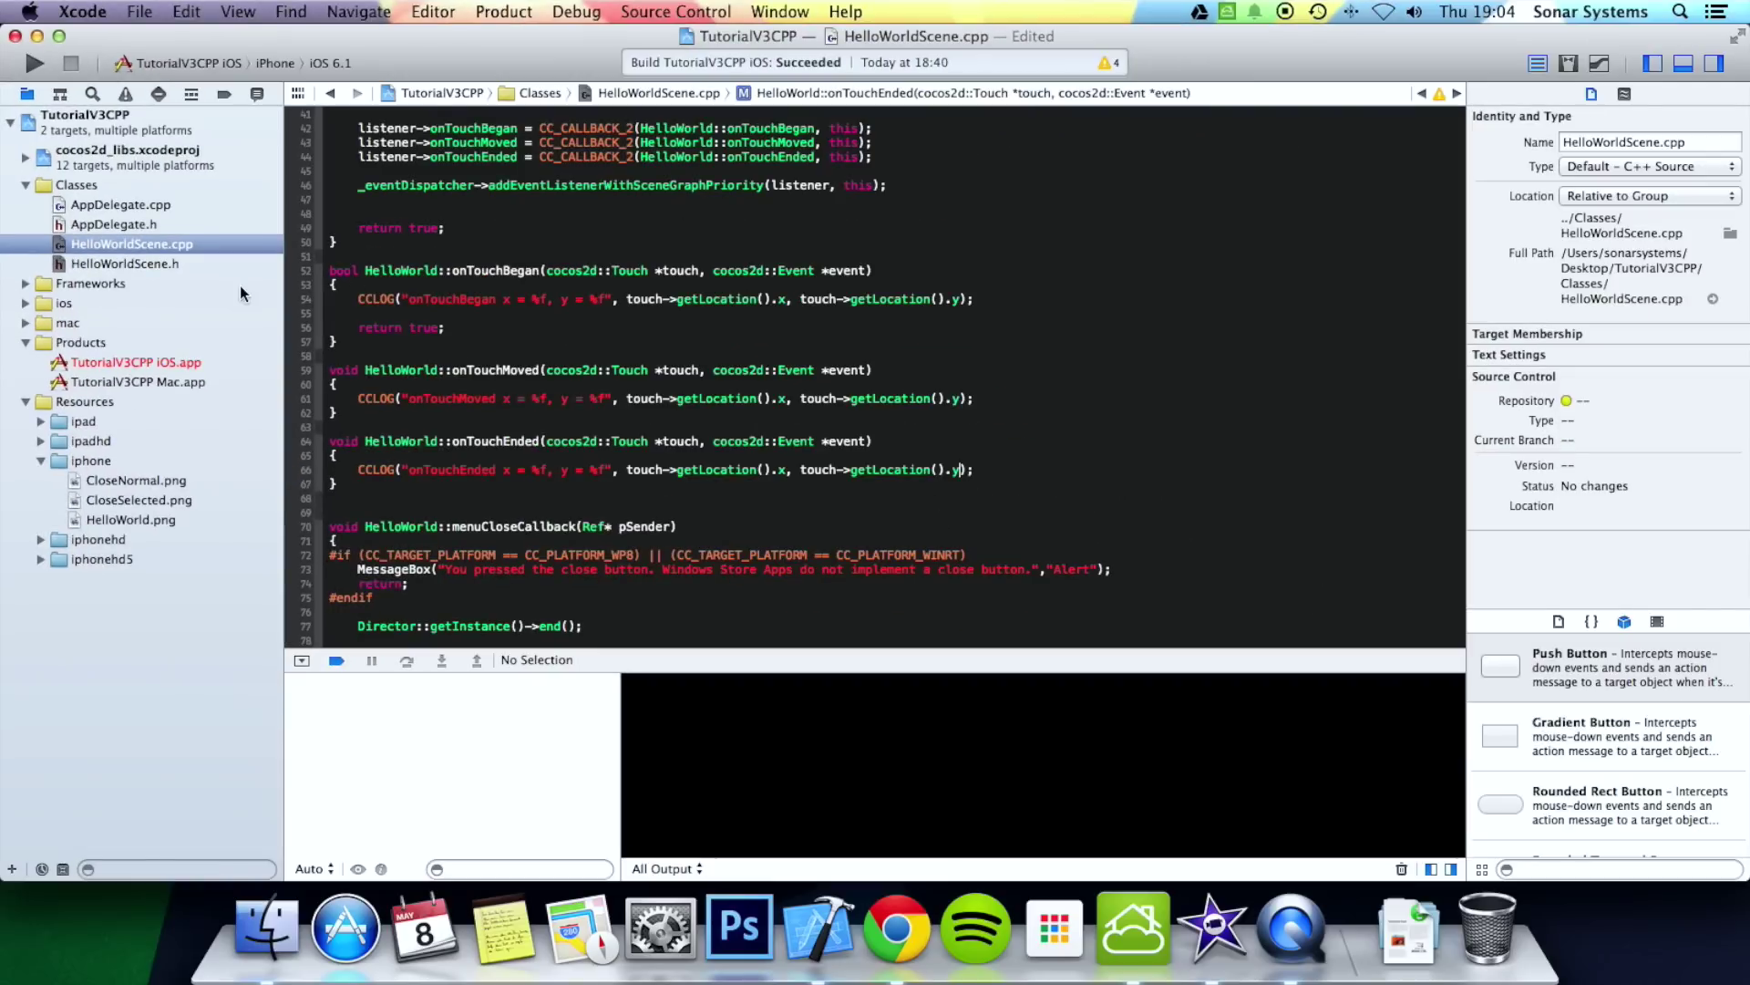
pyautogui.press('super+r')
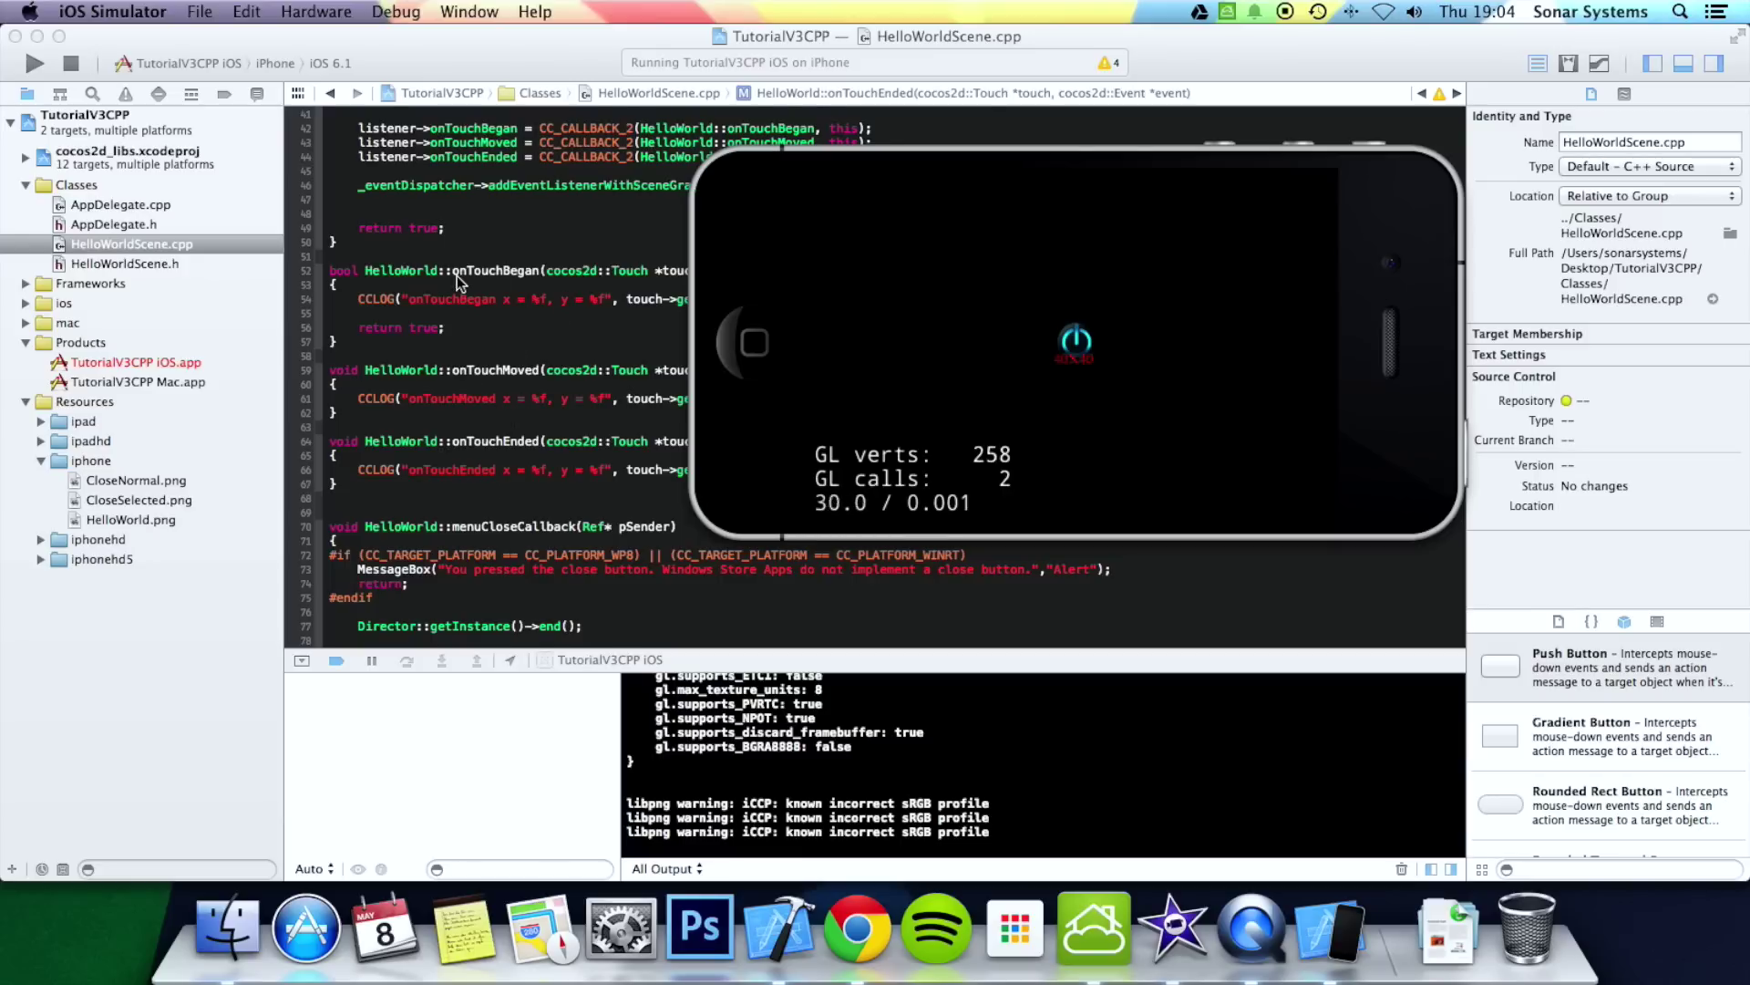
# Step: Touch and drag across the simulator screen several times to log began, moved and ended coordinates
pyautogui.click(862, 342)
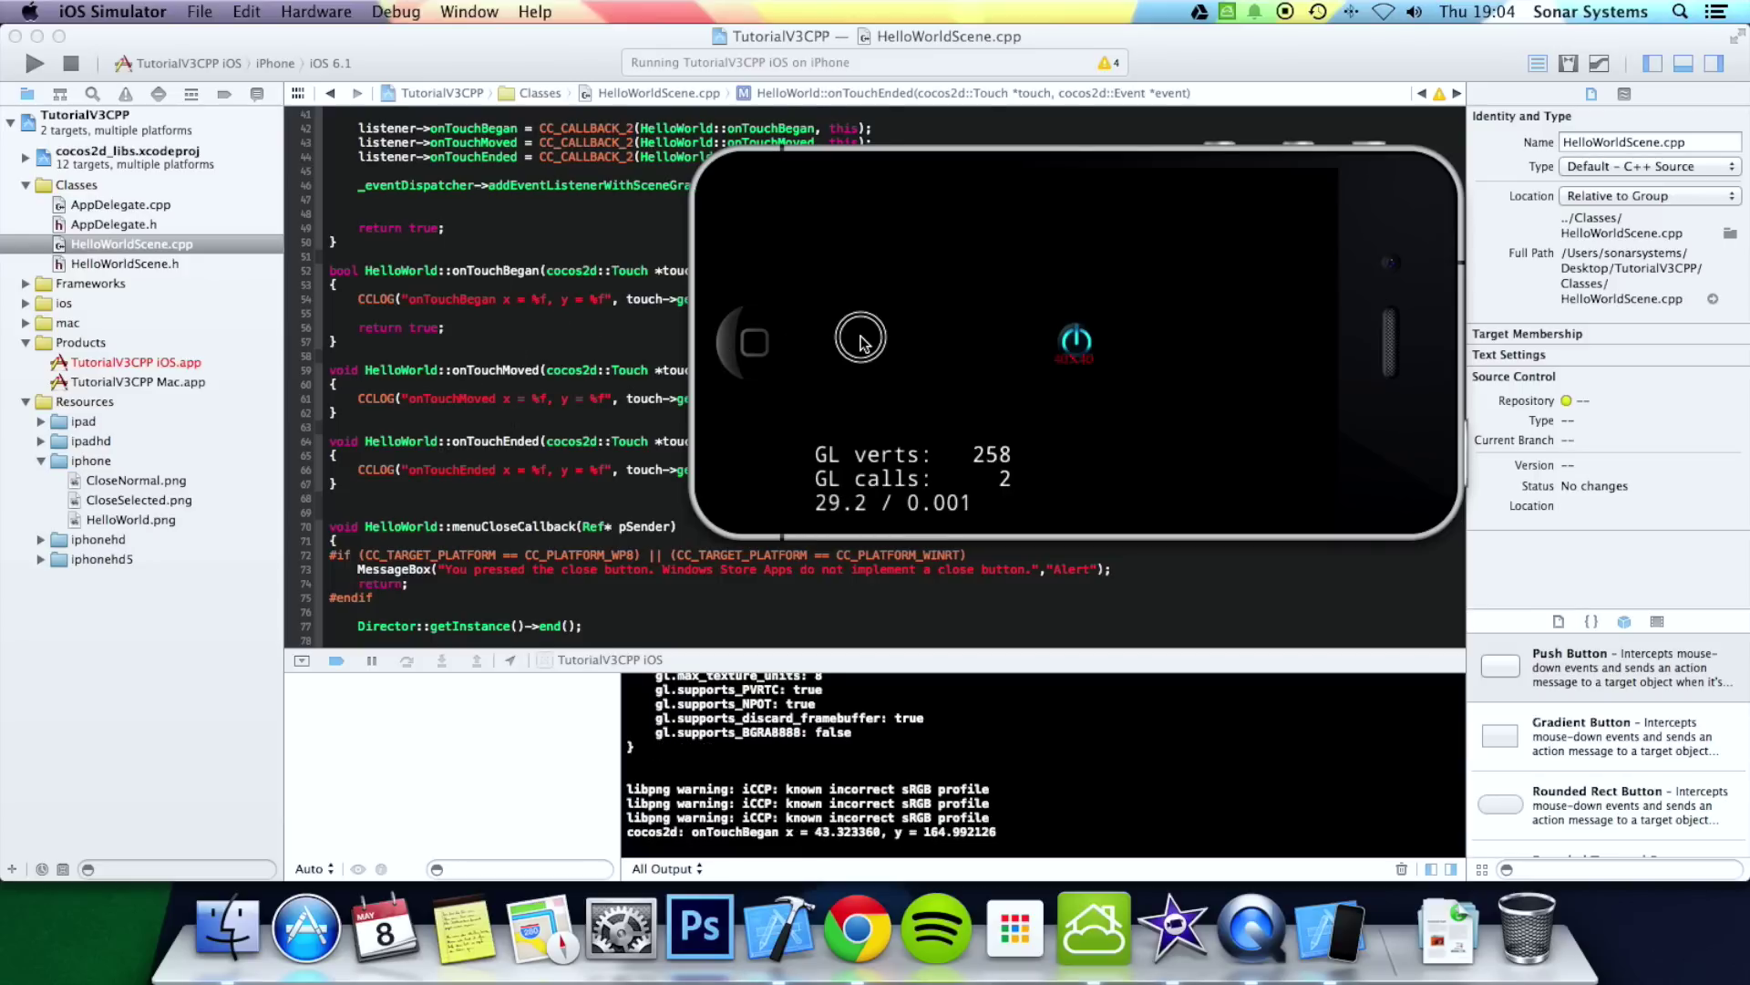
pyautogui.moveTo(862, 343); pyautogui.dragTo(903, 364)
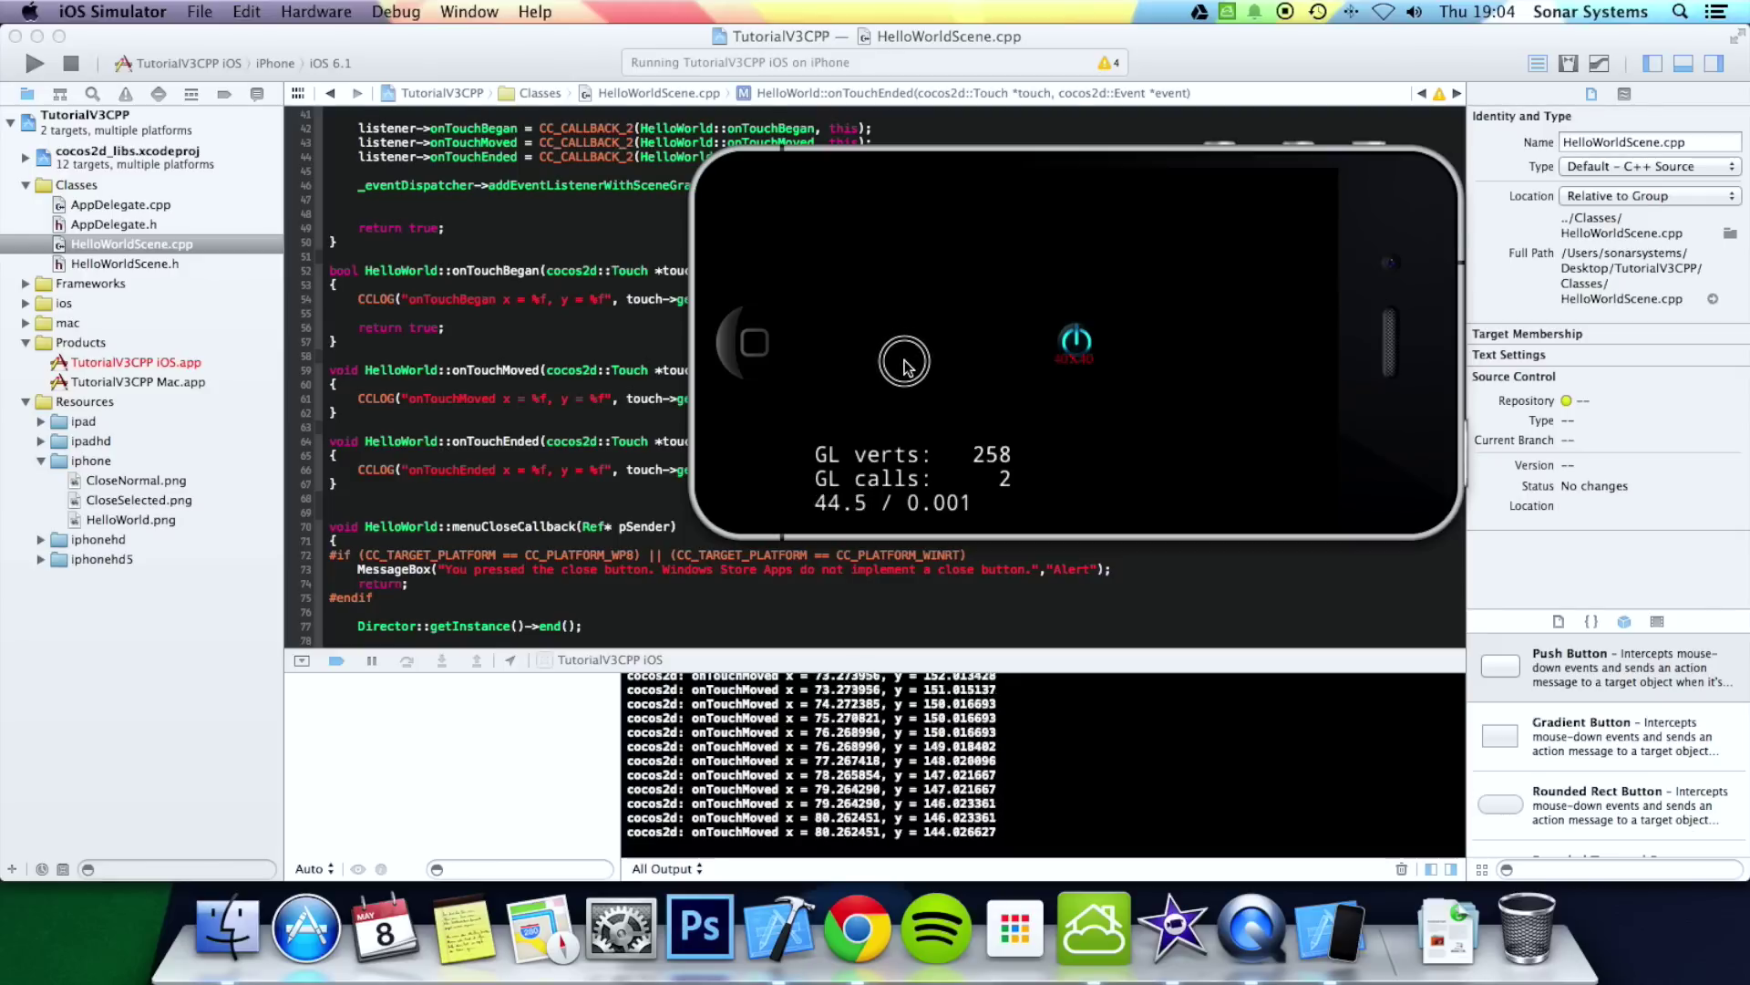
pyautogui.moveTo(904, 364); pyautogui.dragTo(961, 325)
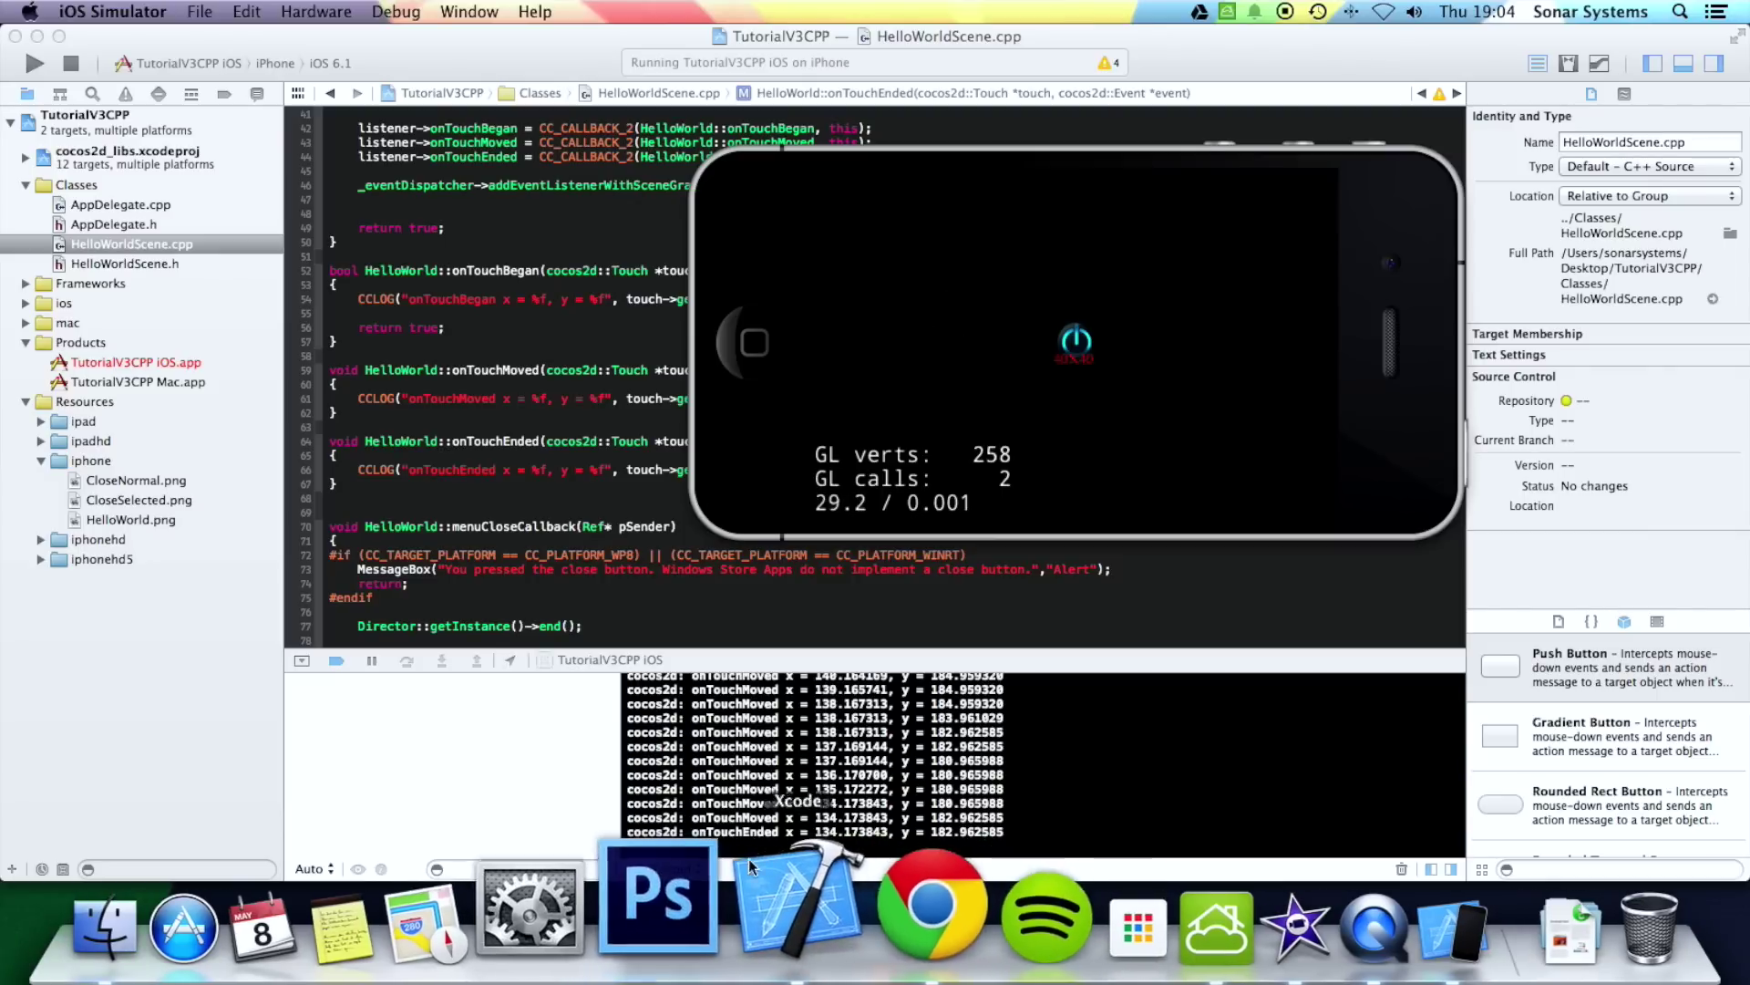
pyautogui.moveTo(1146, 359)
pyautogui.mouseDown()
pyautogui.moveTo(1121, 398)
pyautogui.moveTo(1205, 372)
pyautogui.moveTo(1357, 380)
pyautogui.mouseUp()
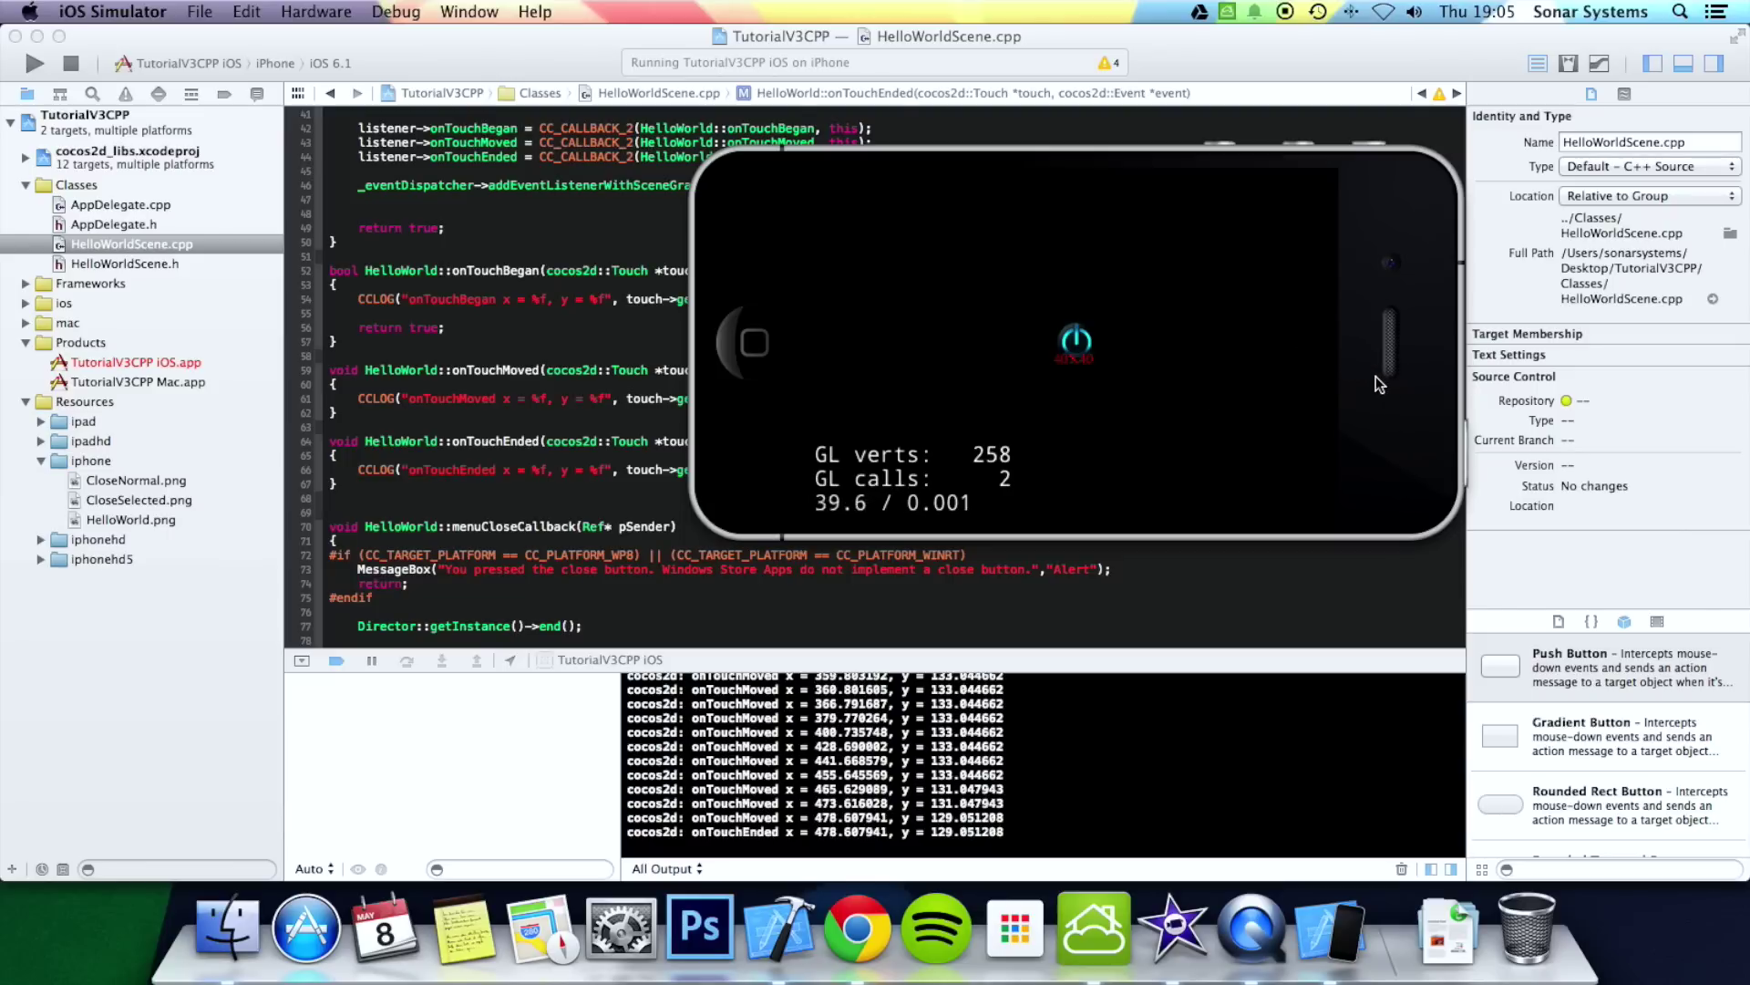
pyautogui.moveTo(1184, 379)
pyautogui.mouseDown()
pyautogui.moveTo(1361, 410)
pyautogui.moveTo(807, 358)
pyautogui.moveTo(775, 334)
pyautogui.mouseUp()
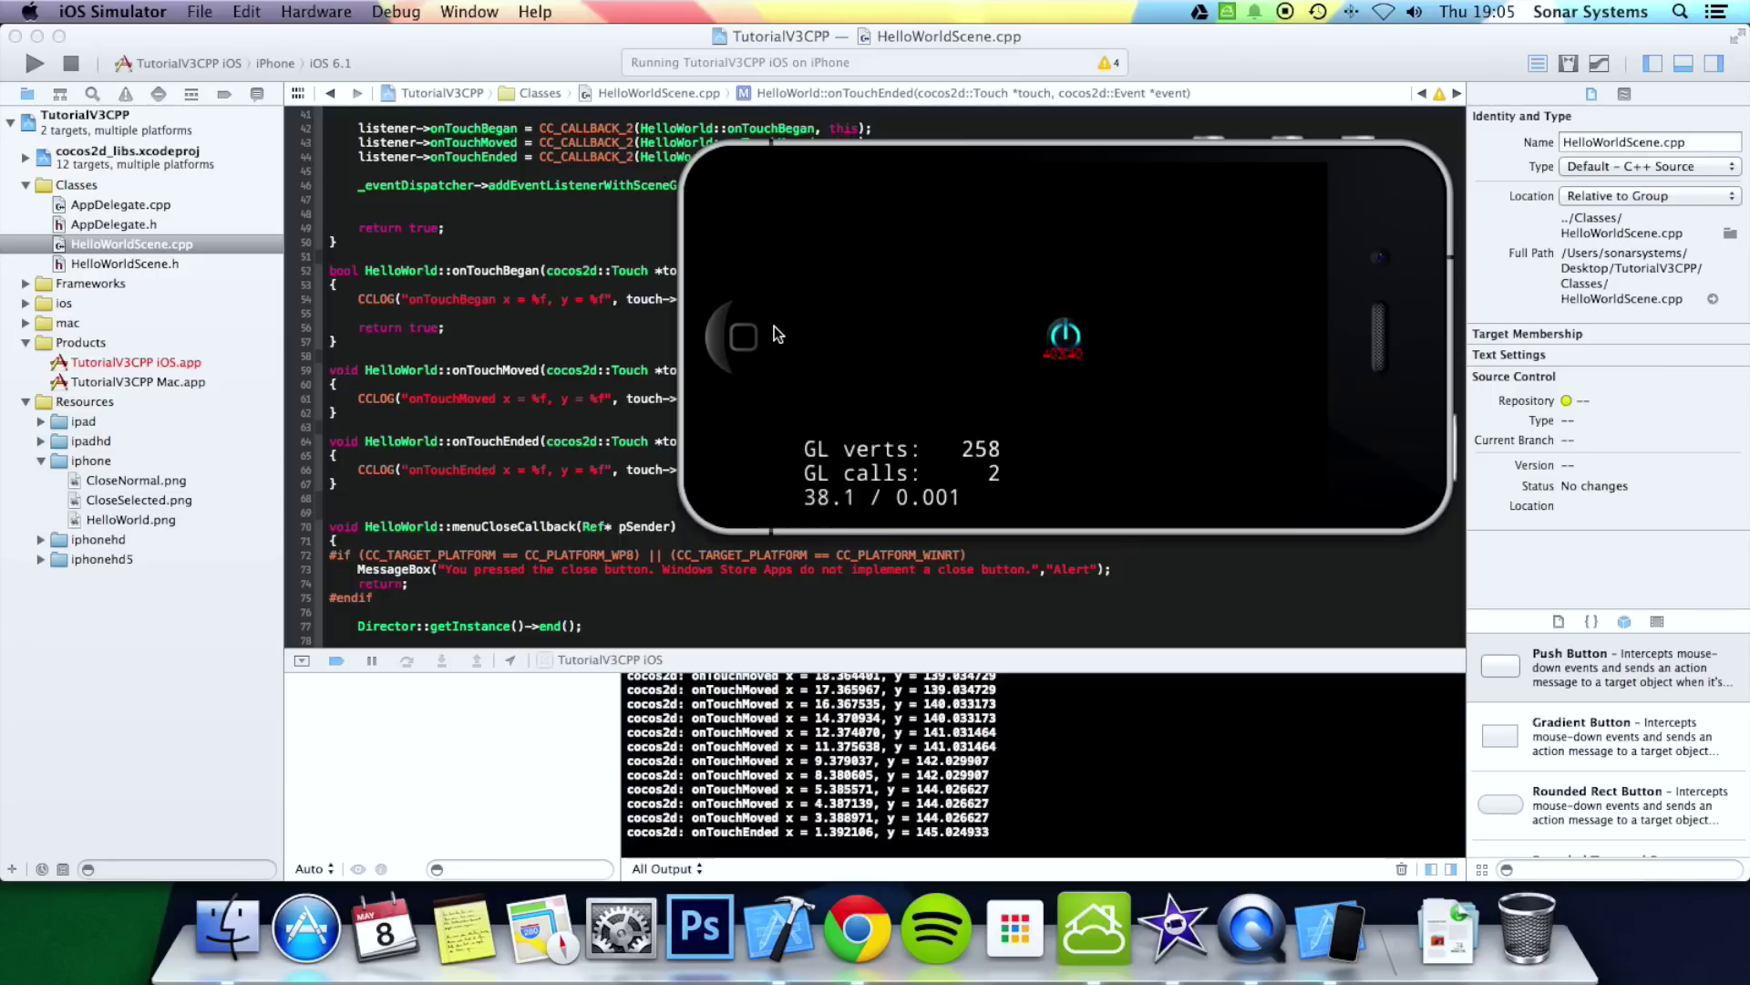